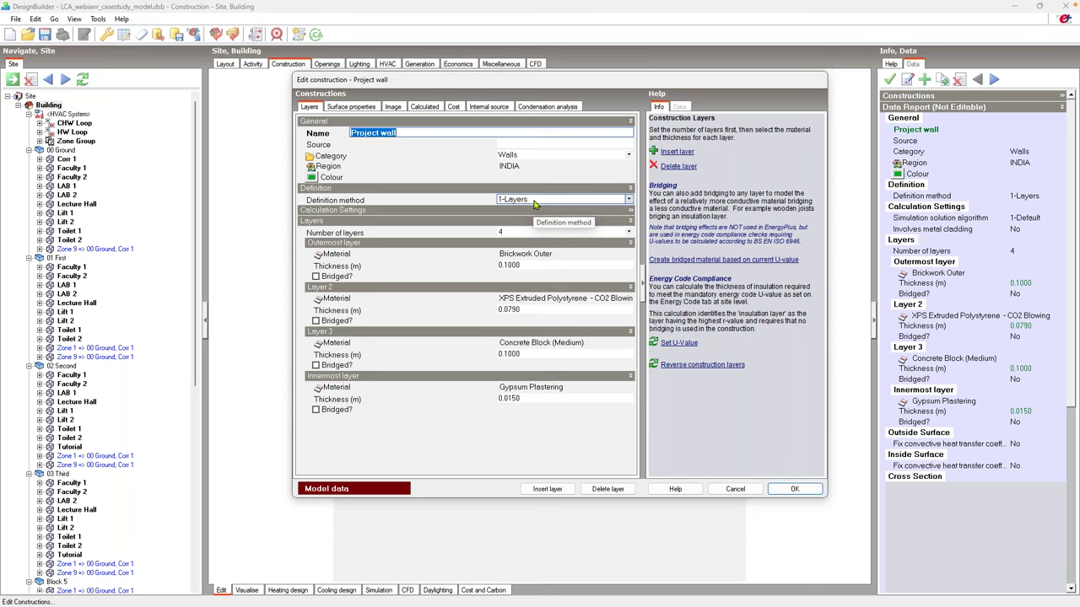
Open the outermost layer's Brickwork Outer material from the Project wall and examine its thermal properties and embodied carbon data.
left_click(631, 258)
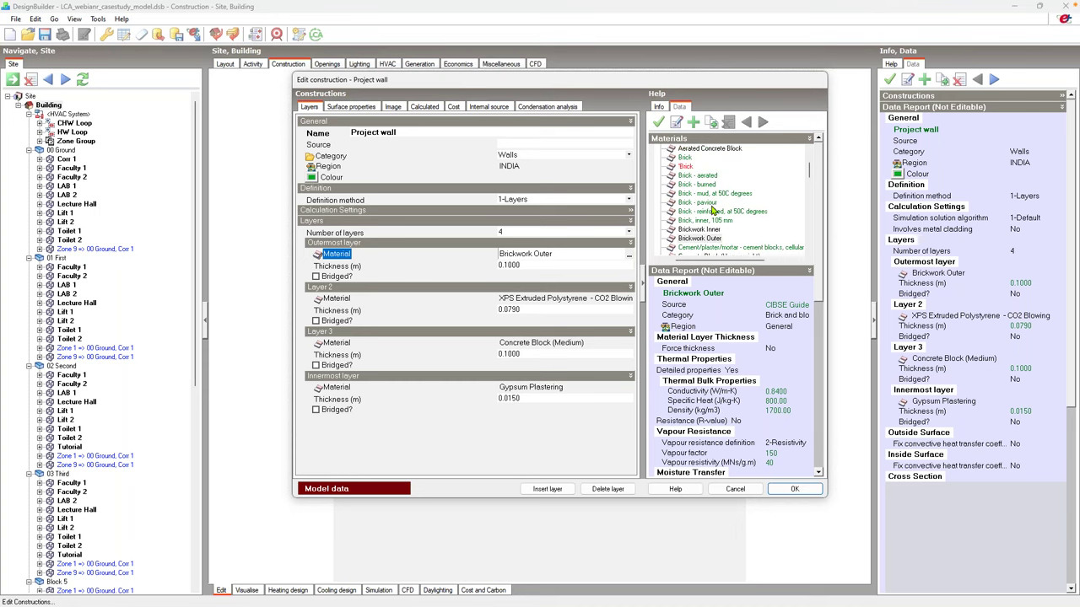
scroll(711, 211, "down", 10)
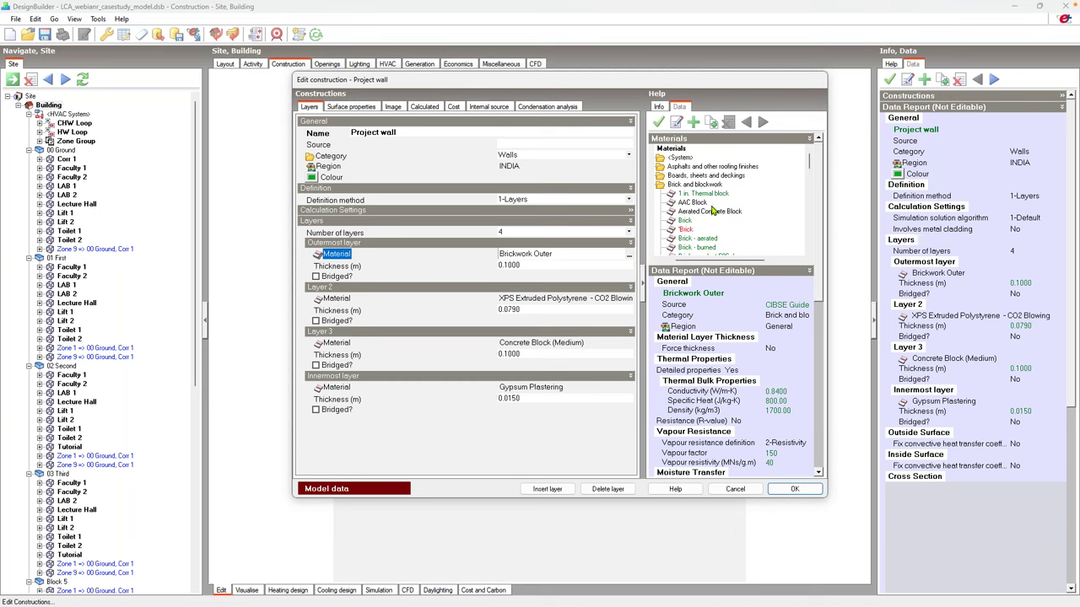
scroll(711, 211, "down", 1)
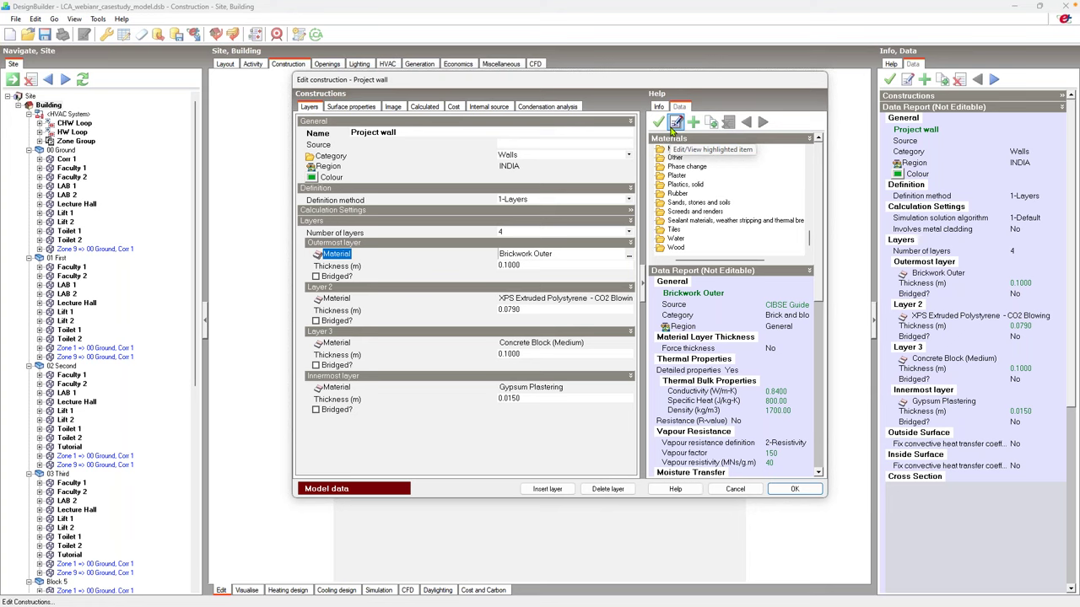
left_click(674, 123)
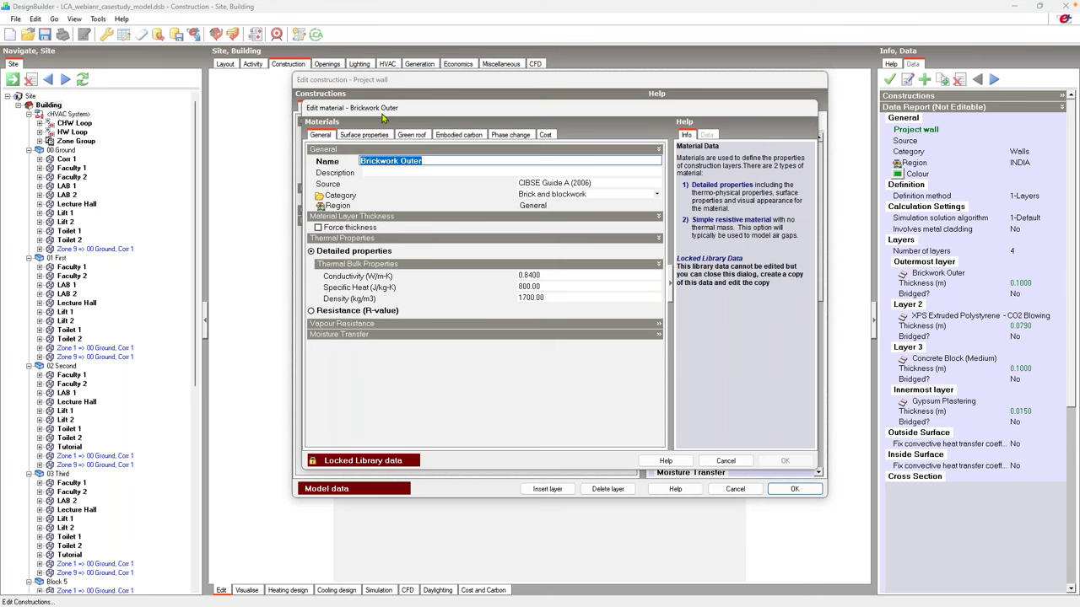
left_click(436, 294)
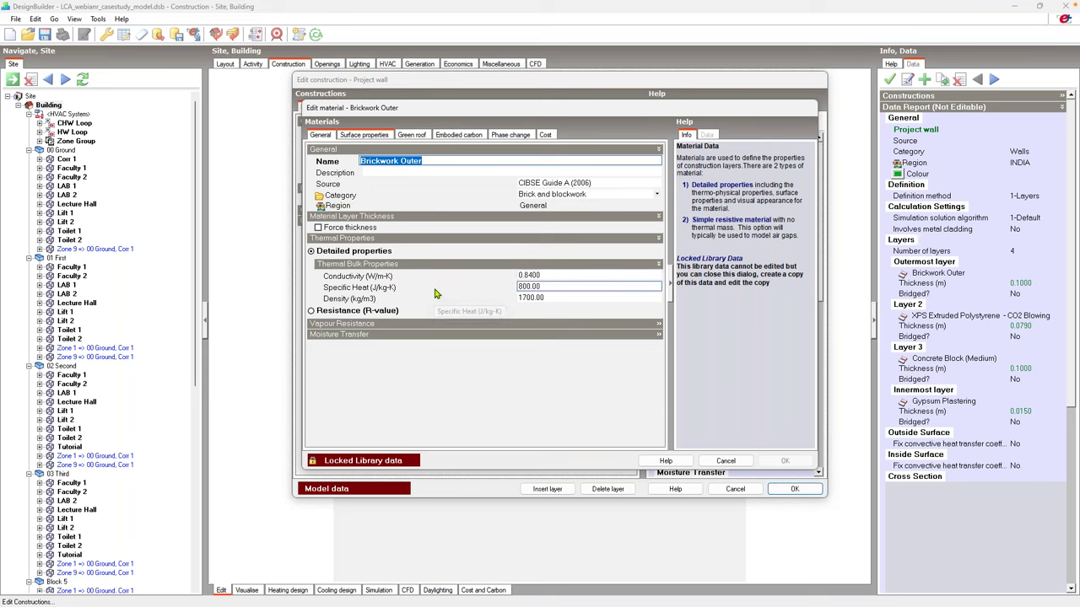
left_click(460, 135)
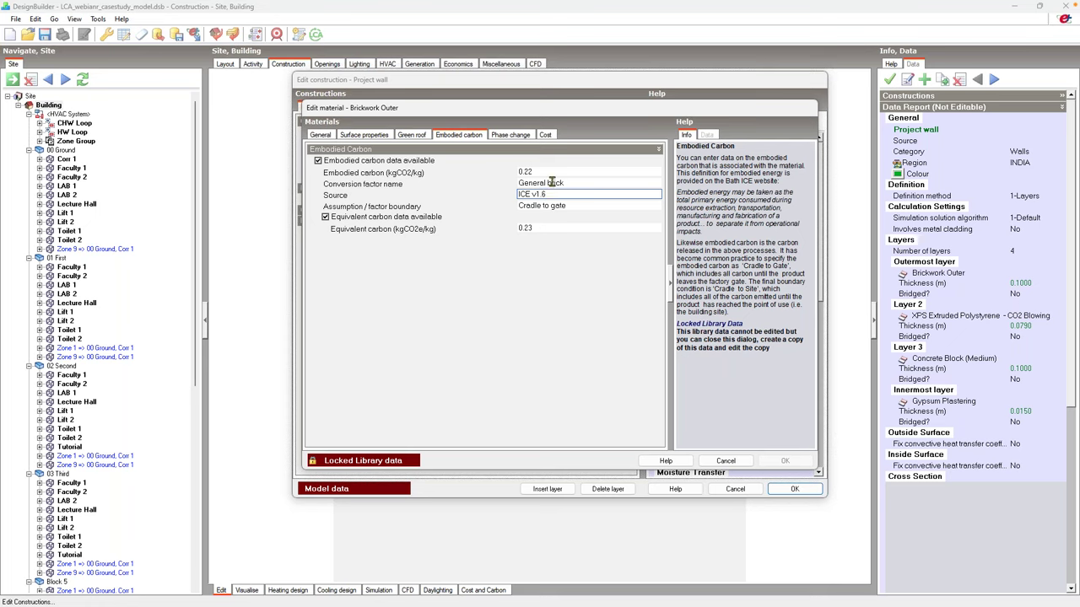
Review the Brickwork Outer material's cost data and available cost types, and close the material without changes.
left_click(545, 135)
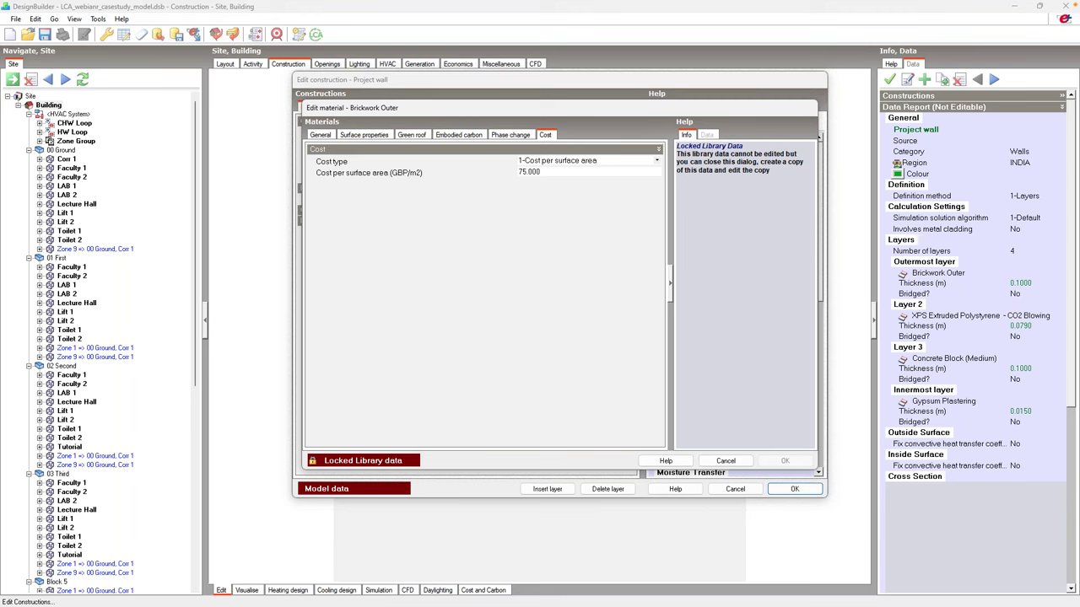
left_click(658, 163)
left_click(658, 163)
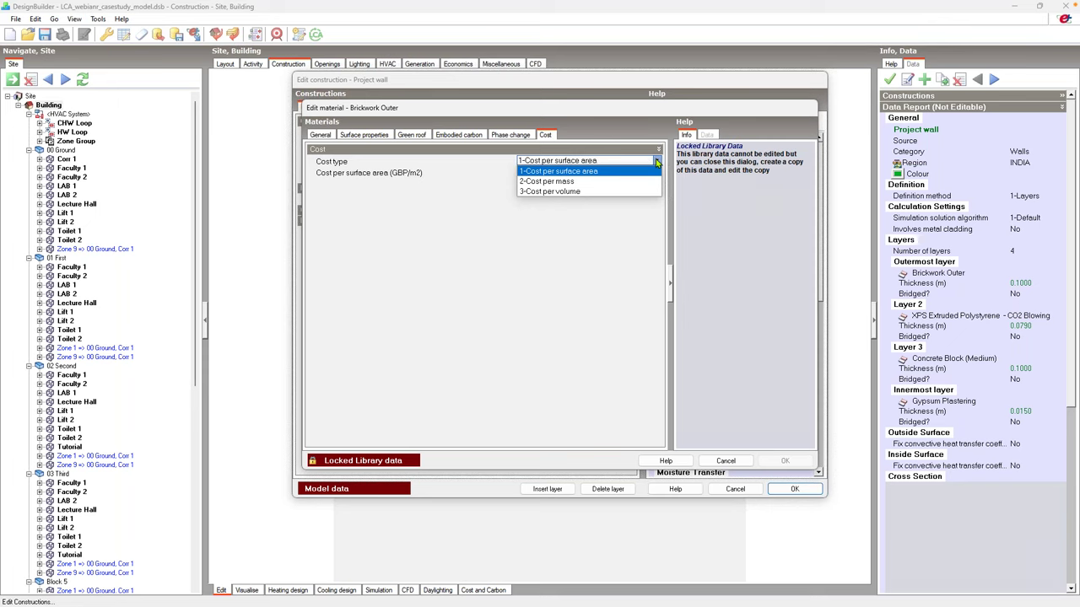
left_click(550, 171)
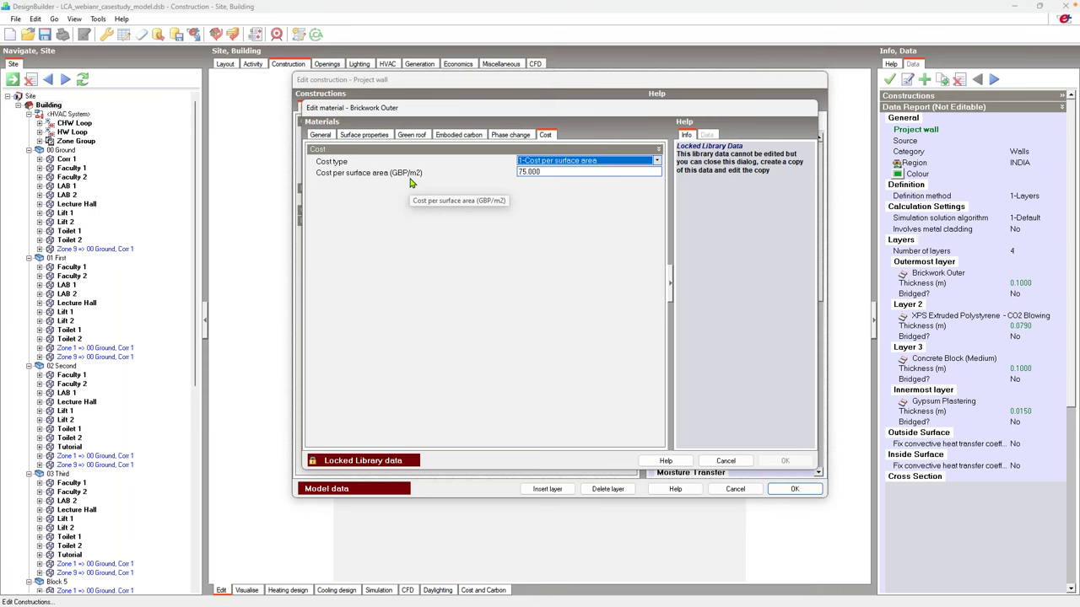
left_click(726, 460)
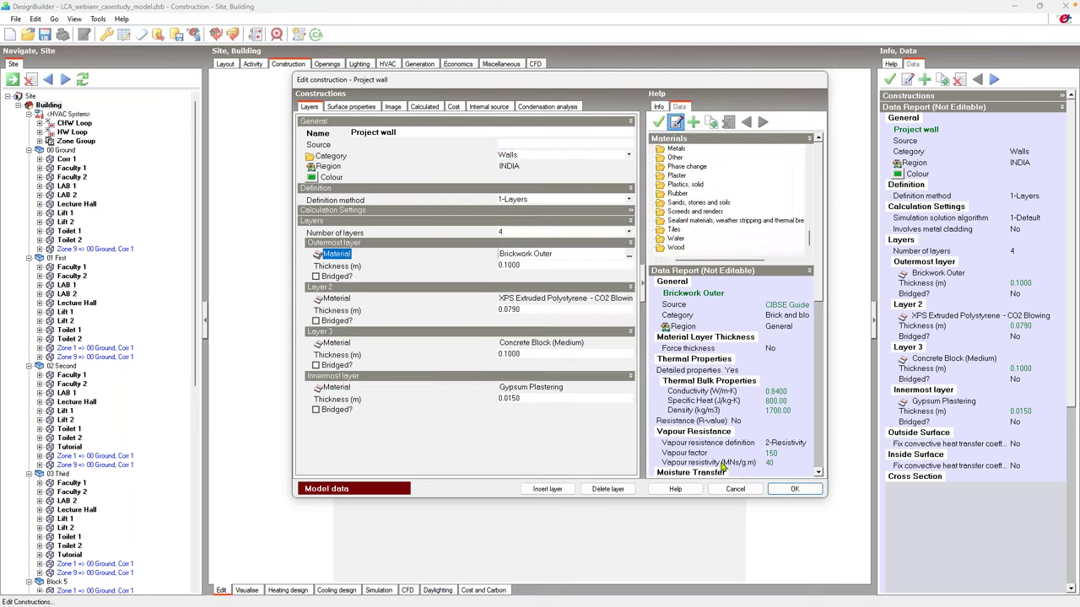
Review the cost type options of the Project wall construction, and leave the construction and its selection list without changes.
left_click(454, 107)
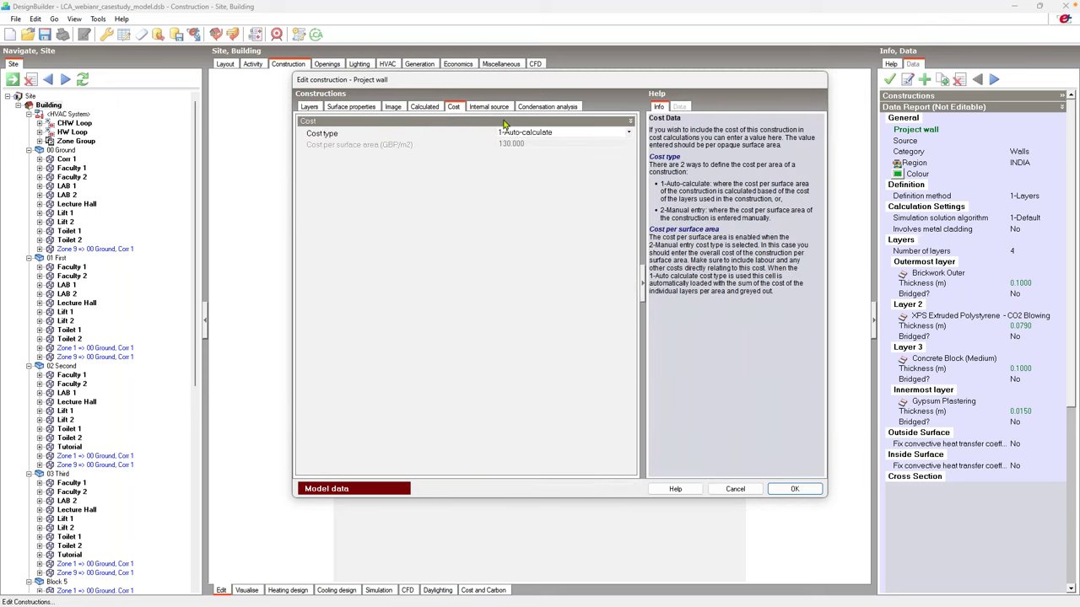
left_click(629, 133)
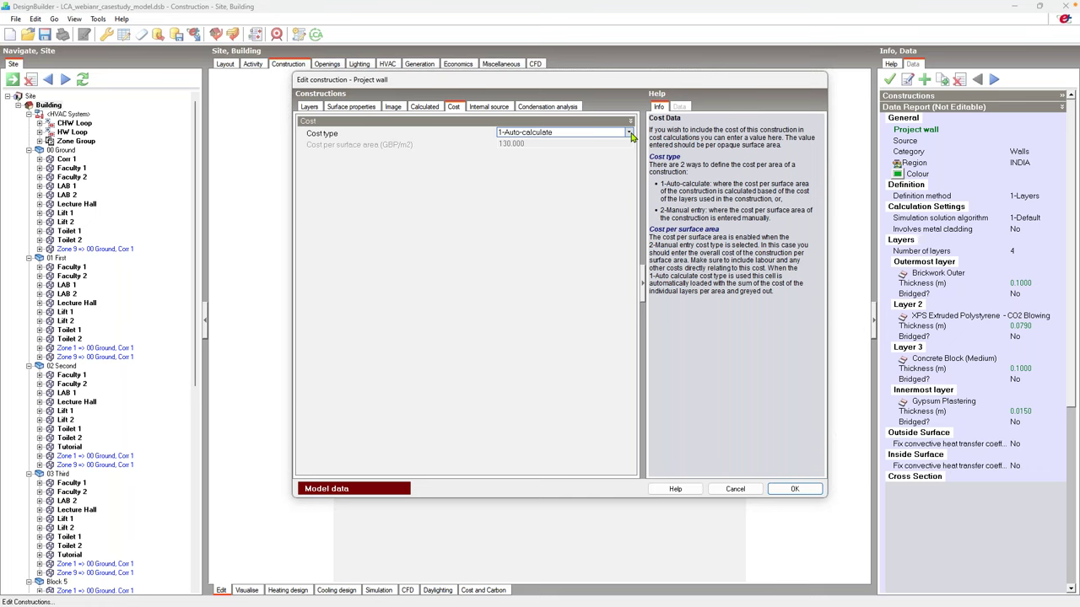
left_click(629, 133)
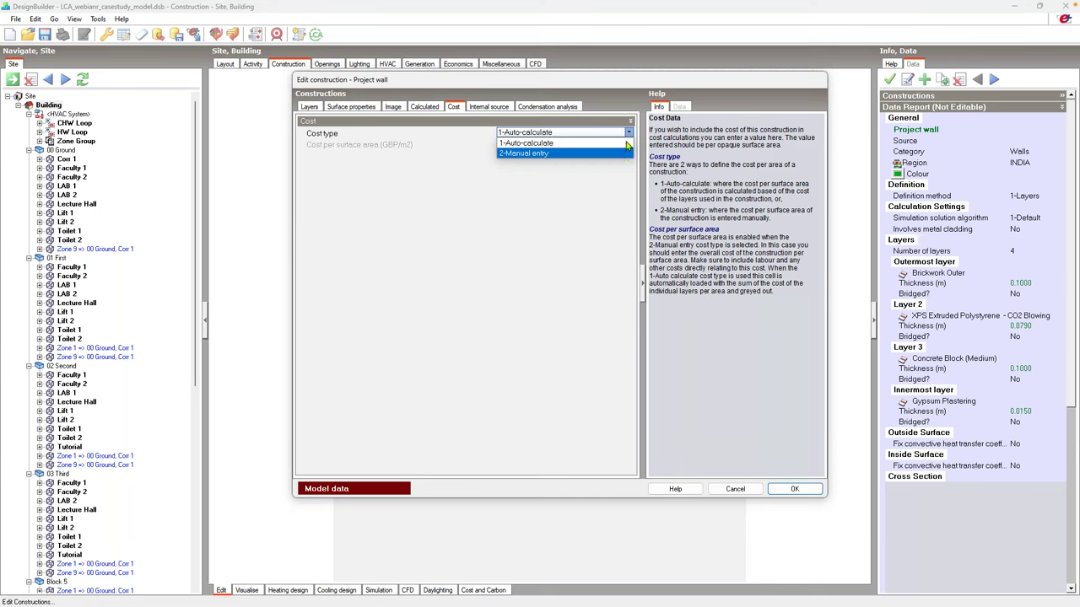
left_click(629, 134)
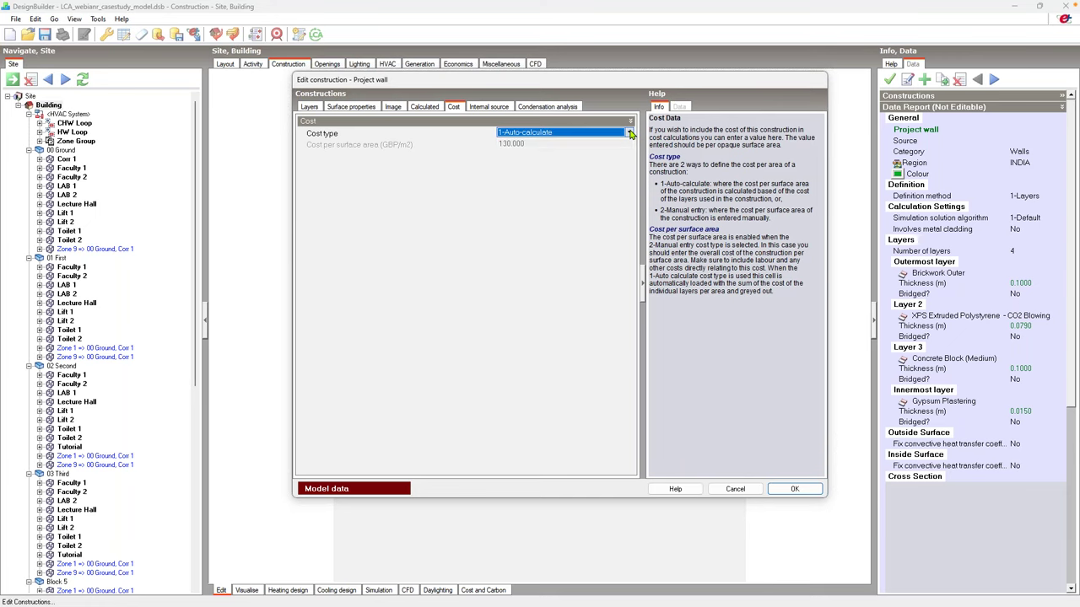
left_click(749, 488)
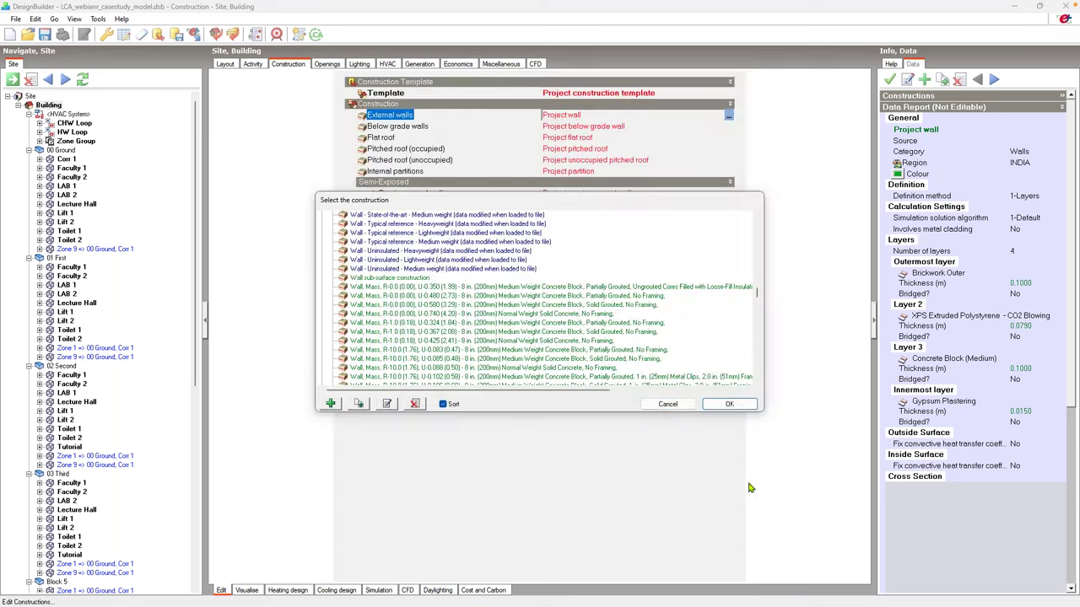
left_click(667, 404)
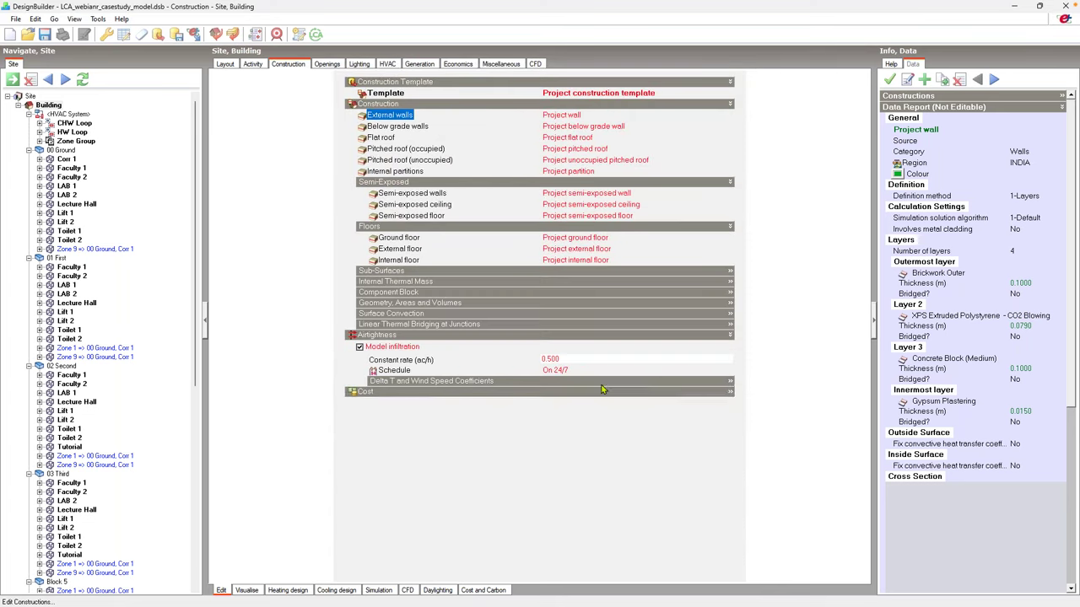
Expand the building's construction cost inputs, including the cost of internal finishes.
left_click(516, 391)
left_click(509, 426)
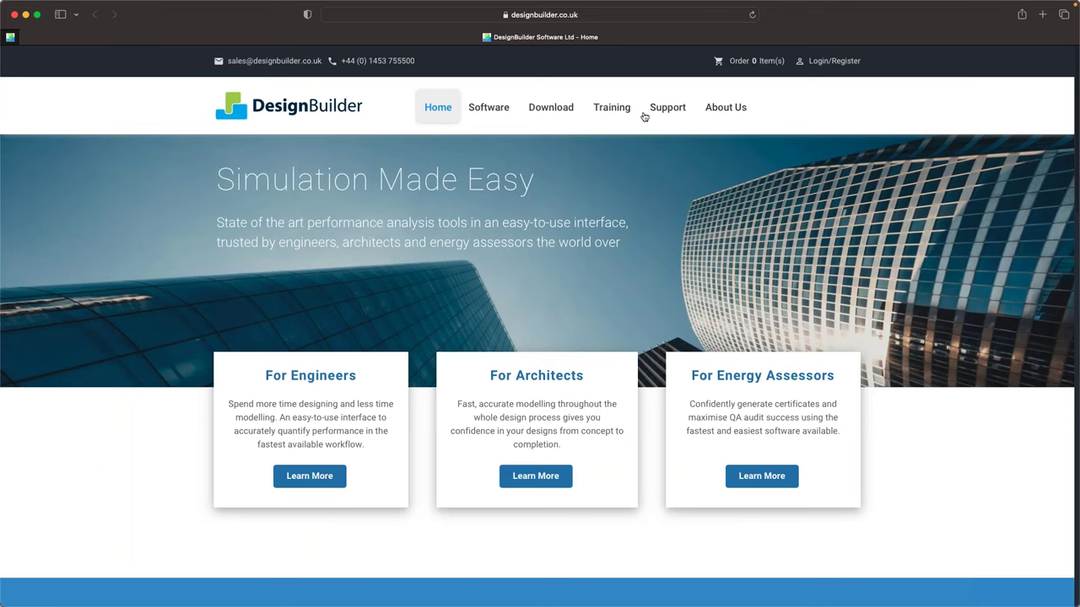
Switch to the DesignBuilder website in the browser, search the v7.0 program help for "cost" and open the Cost Data topic.
mouse_move(644, 117)
left_click(569, 166)
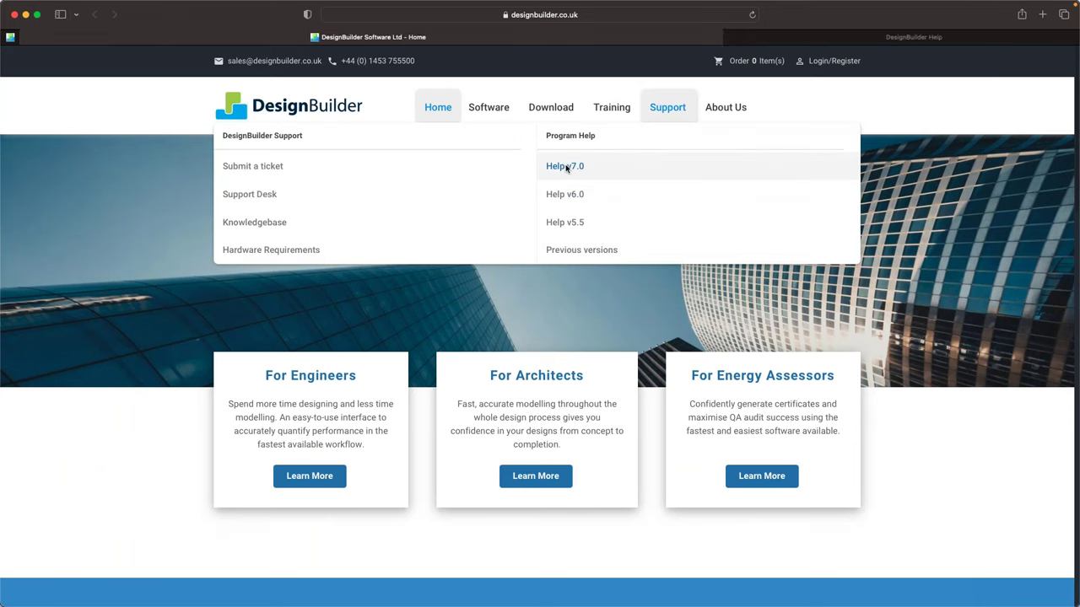
left_click(665, 40)
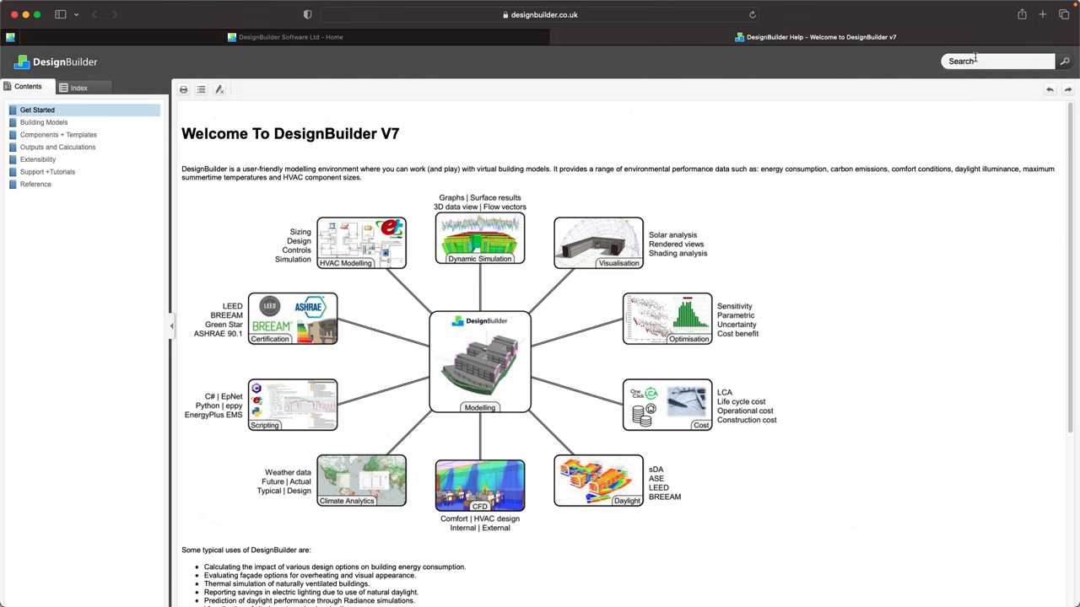
left_click(977, 60)
type("cost")
key("Return")
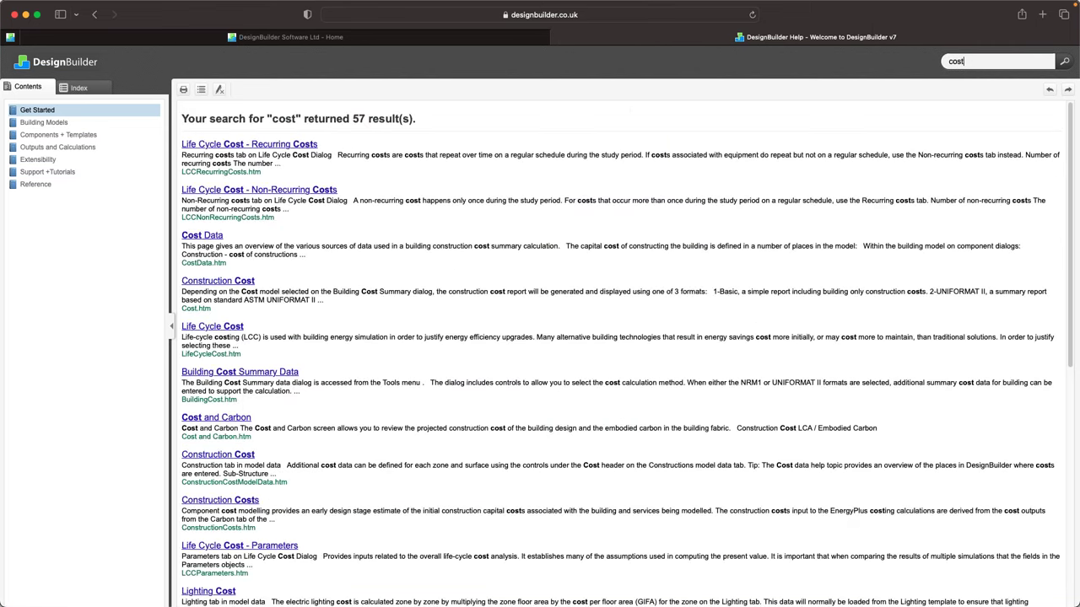
left_click(221, 238)
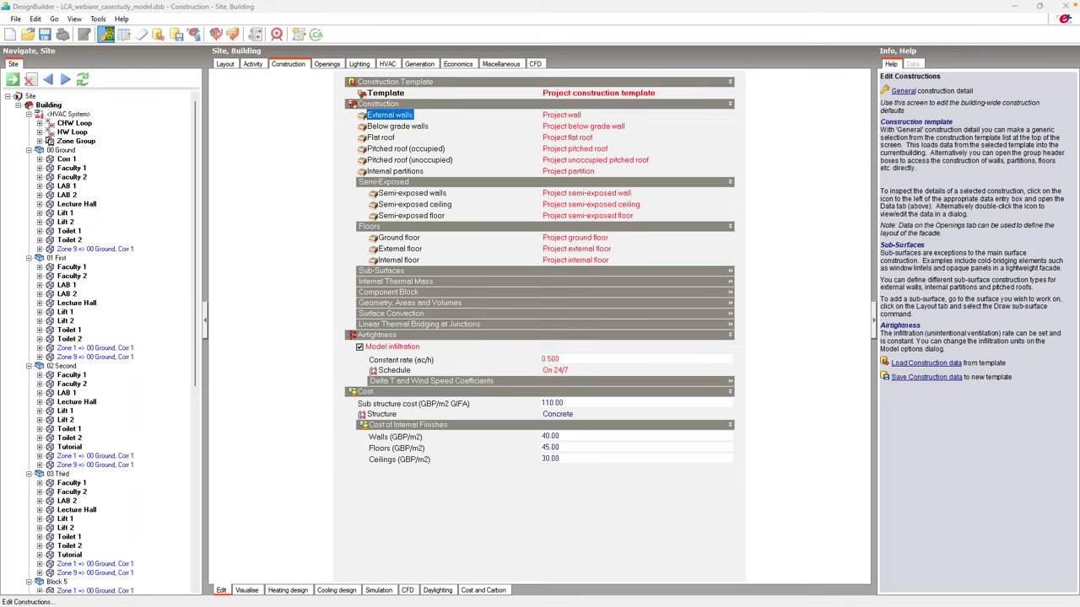
Examine the LCA, glazing and renewables carbon settings in the building's model options, and close them without changes.
left_click(106, 34)
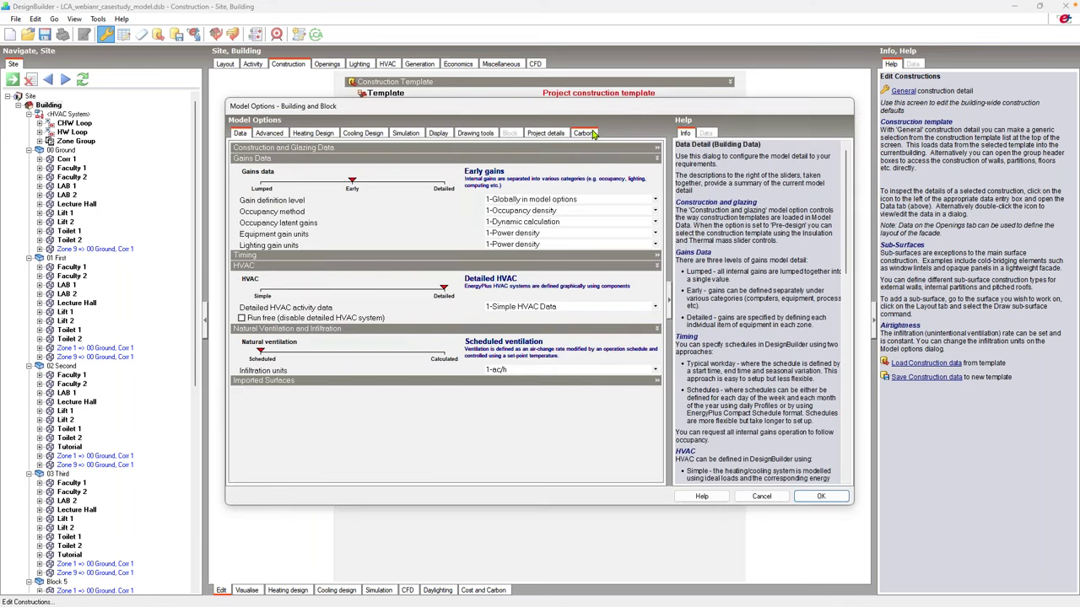
left_click(584, 133)
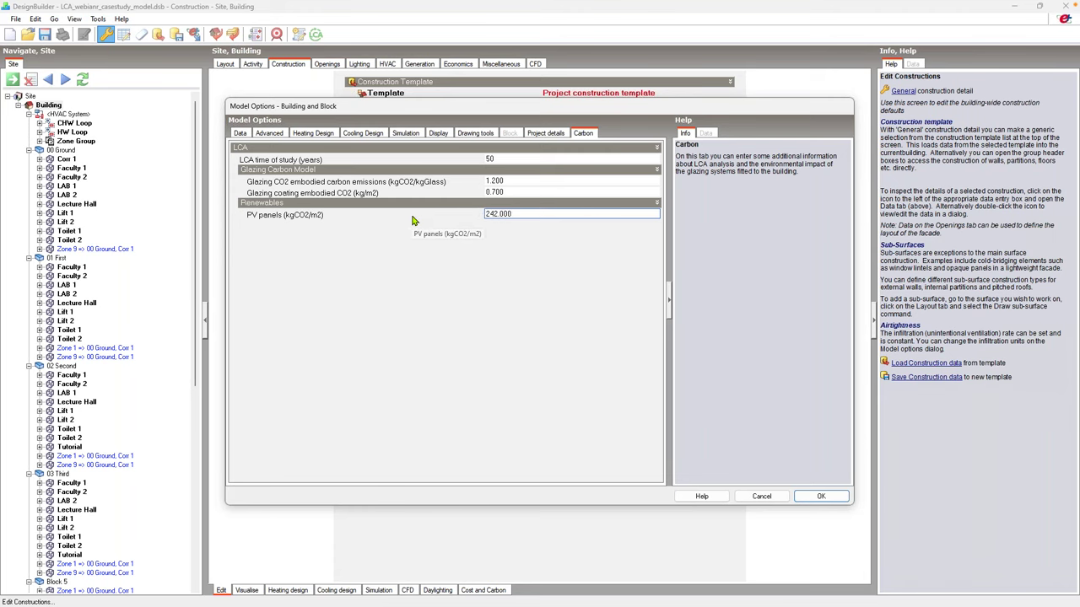
left_click(759, 496)
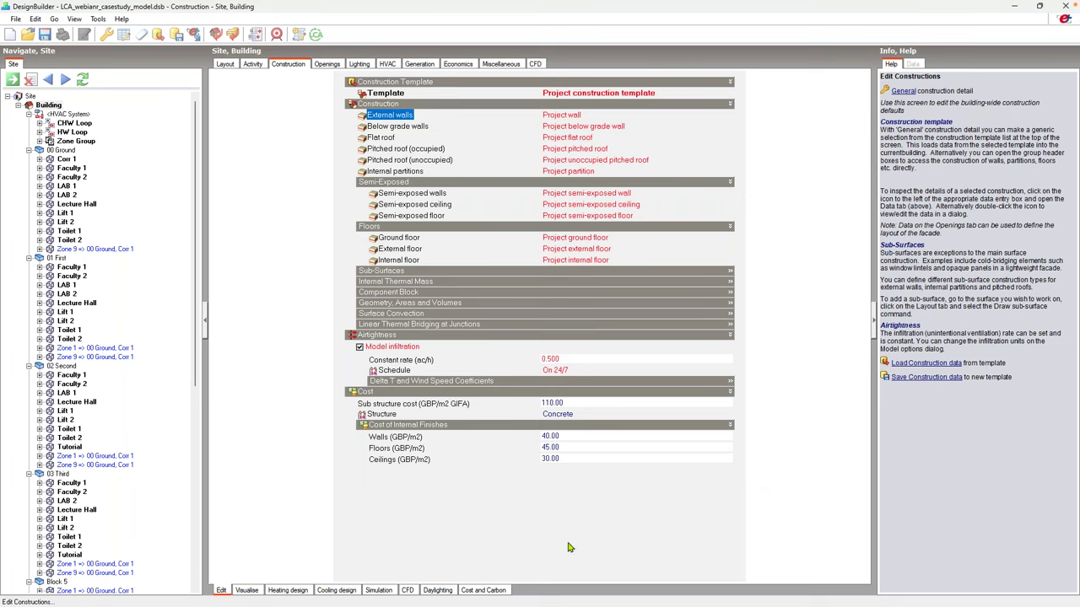
Generate the building's construction cost report with the Basic cost model, checking the other available cost models on the way.
left_click(482, 591)
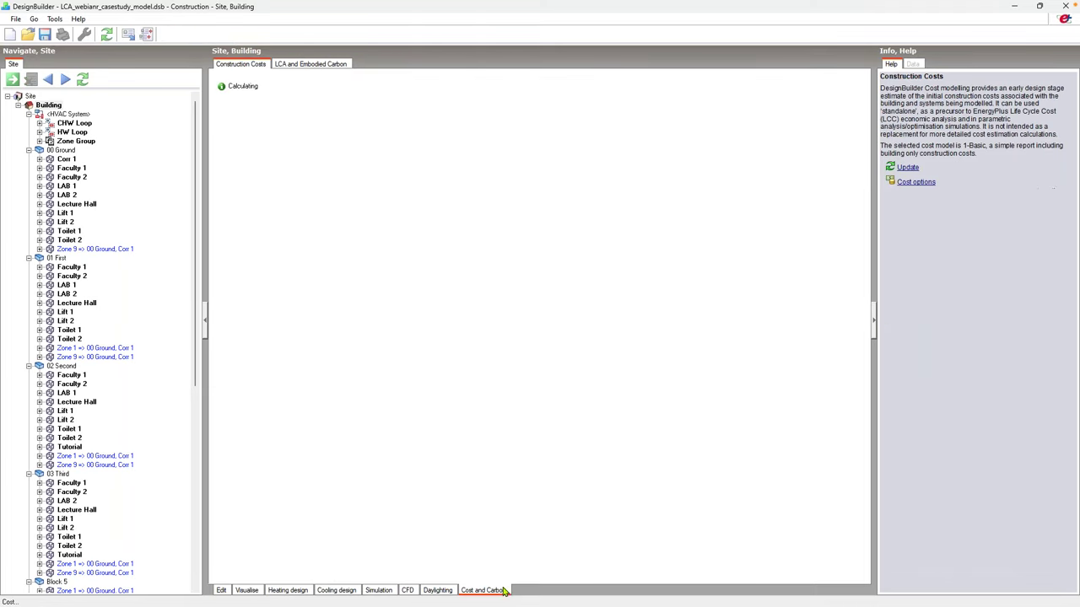
left_click(108, 35)
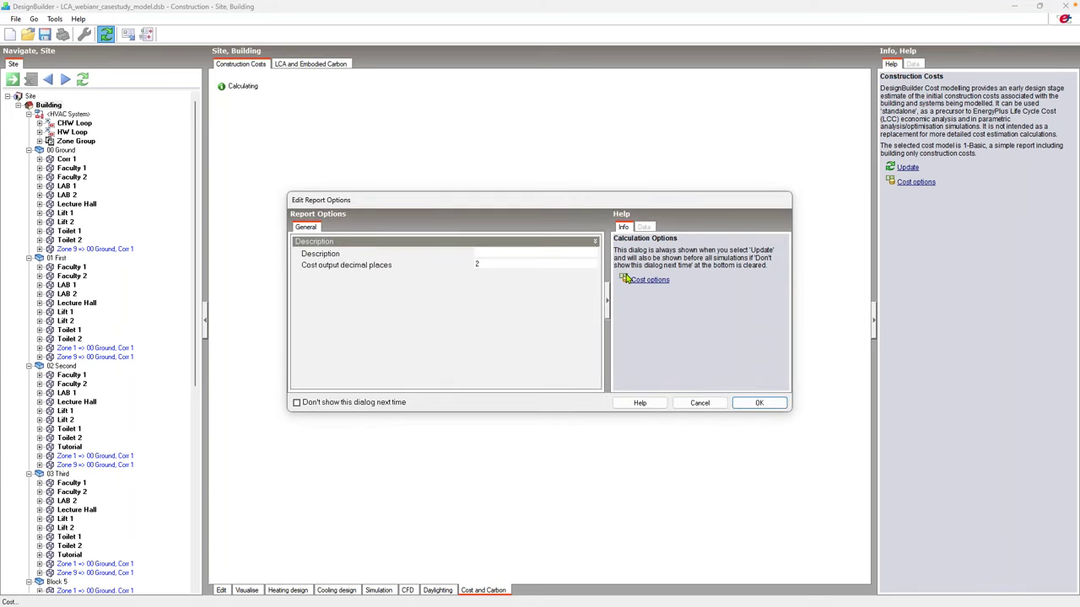
left_click(647, 281)
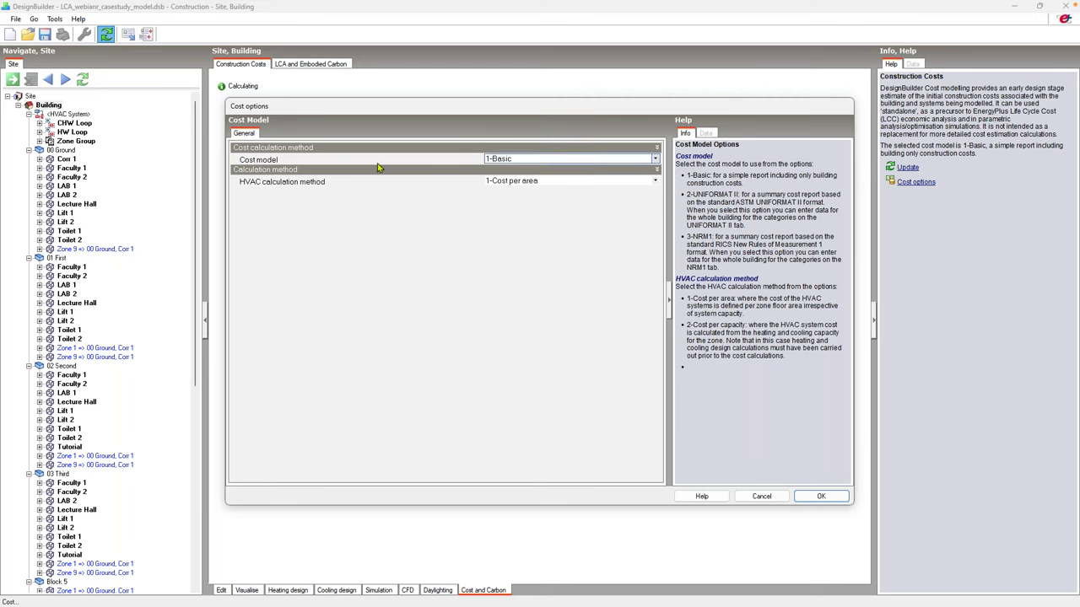
left_click(655, 158)
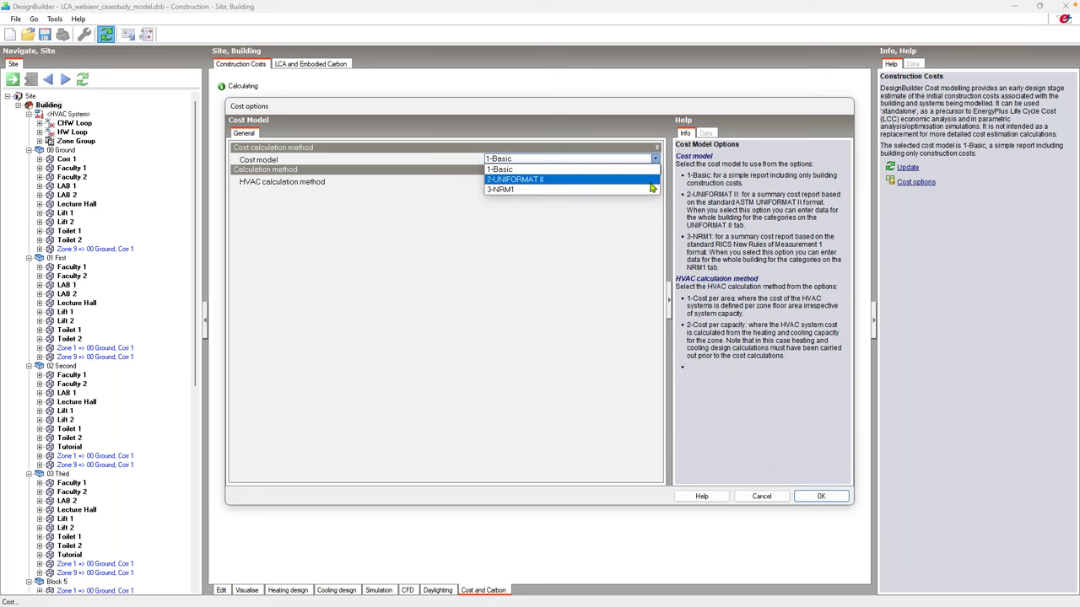
key("Escape")
left_click(761, 497)
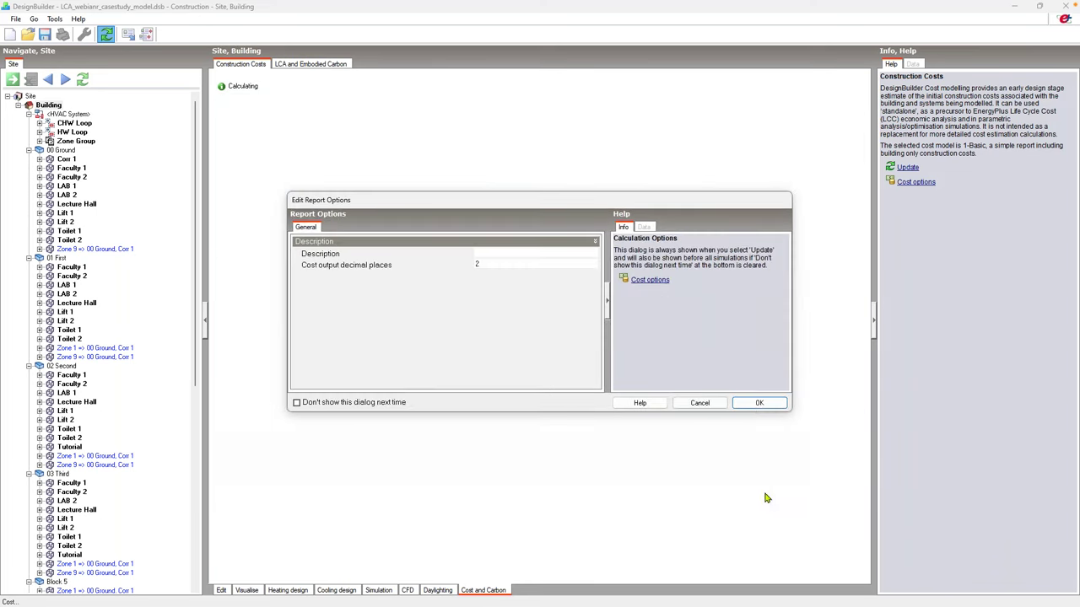
left_click(761, 404)
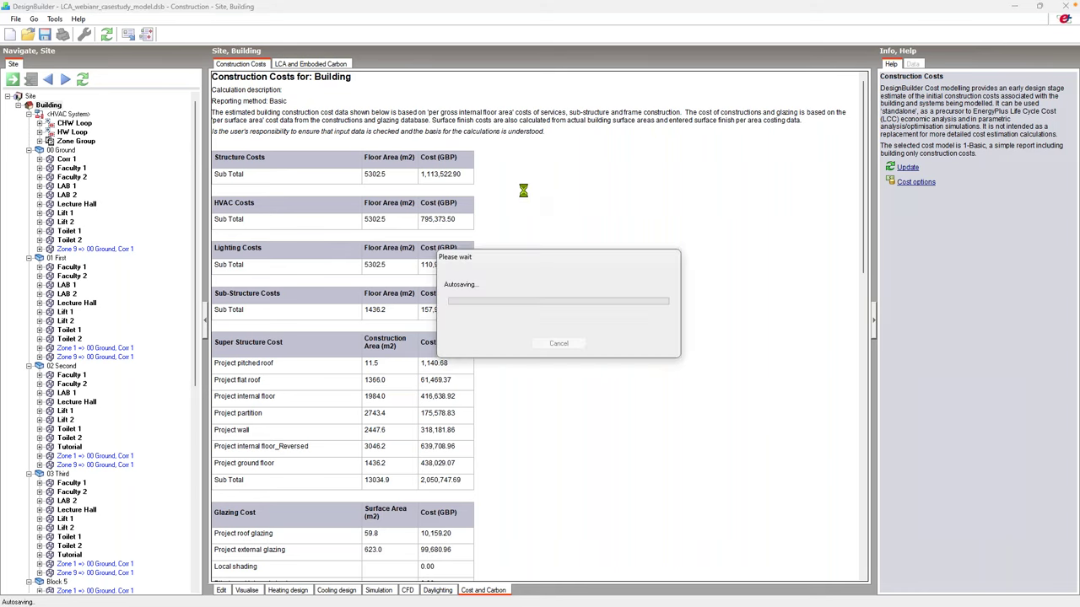
Examine the building's construction cost breakdown and its LCA and embodied carbon tables for materials, constructions, glazing and renewables.
scroll(523, 196, "down", 1)
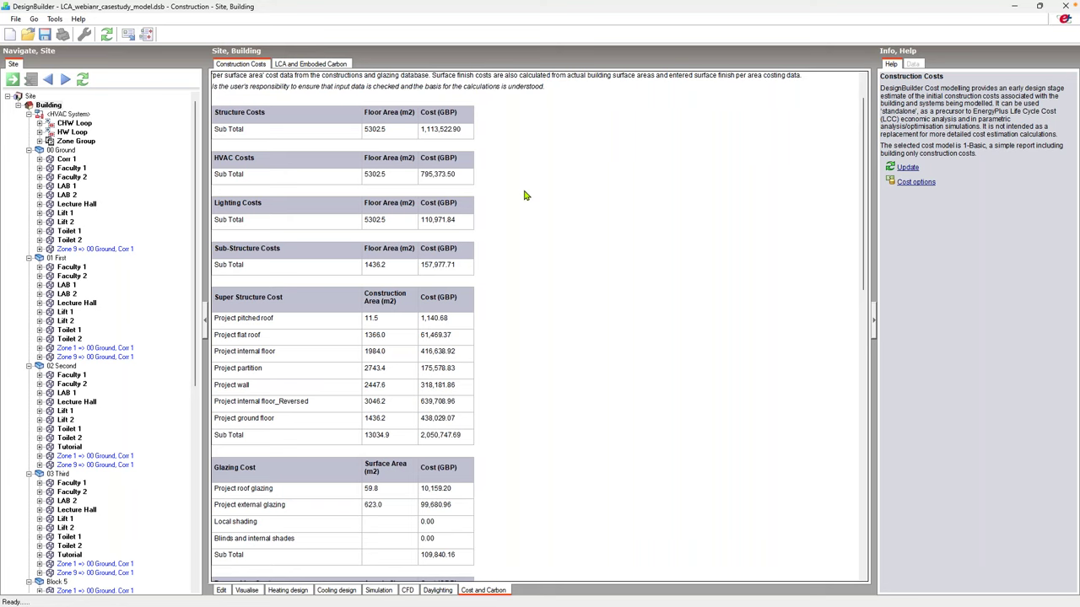
scroll(523, 196, "down", 4)
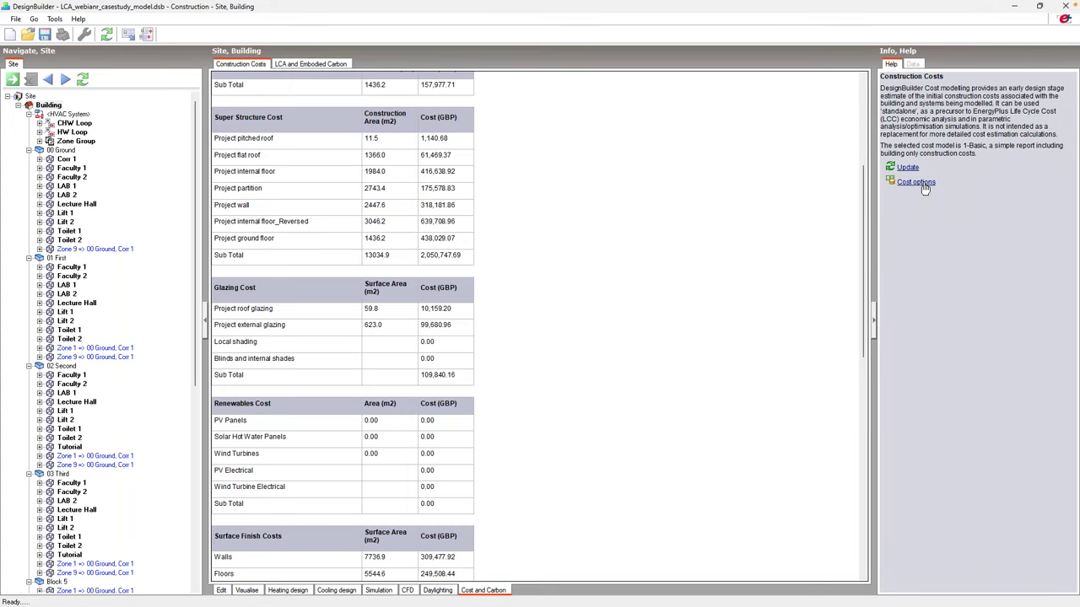
left_click(337, 68)
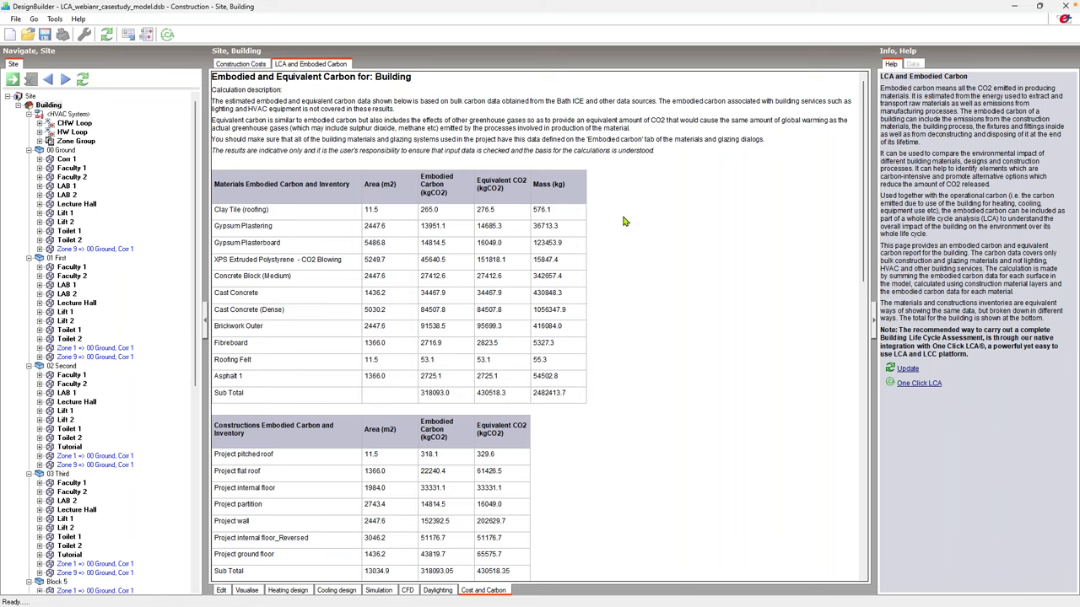
scroll(625, 221, "down", 3)
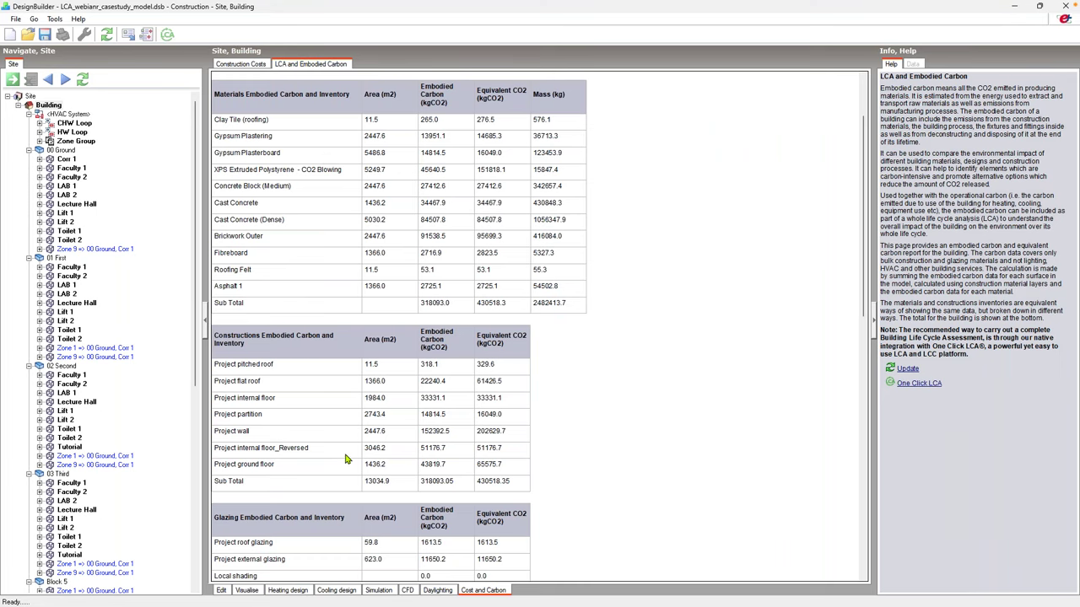
scroll(457, 445, "down", 5)
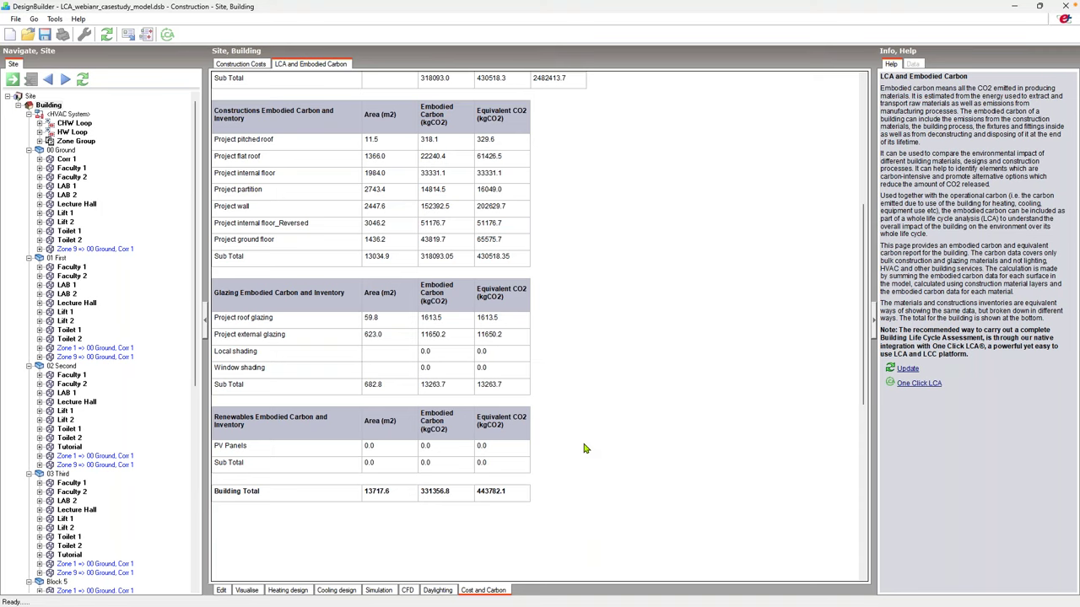
double_click(433, 209)
double_click(443, 337)
left_click(450, 339)
key("super+Tab")
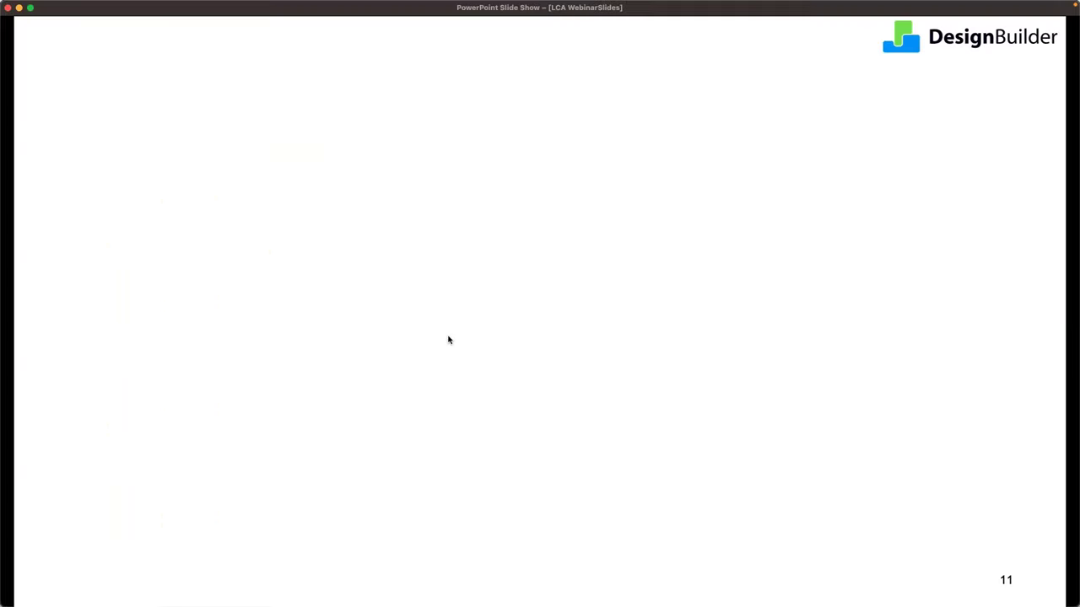
key("Right")
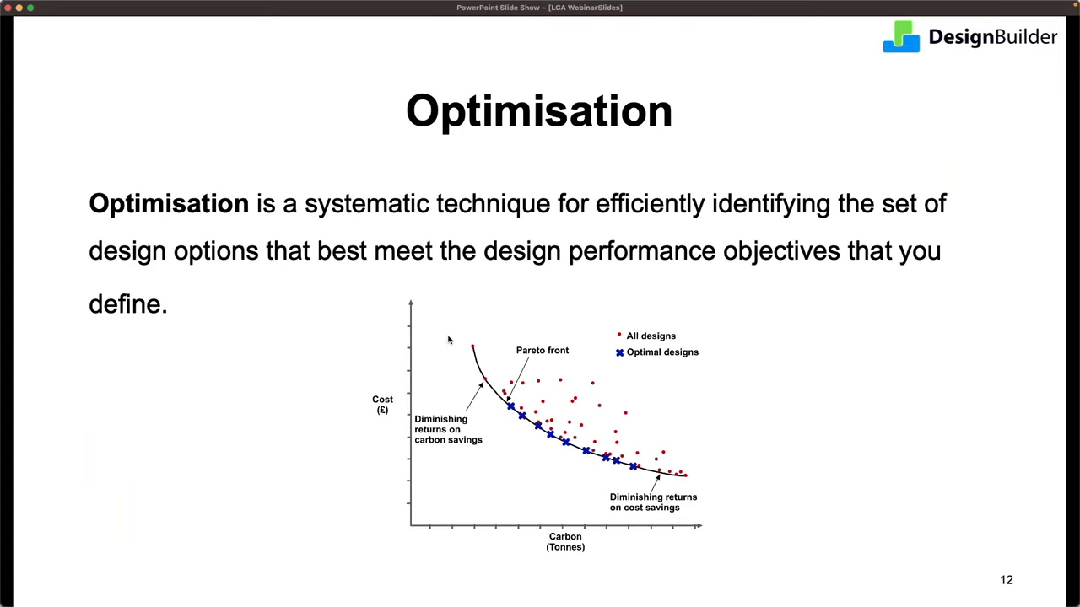
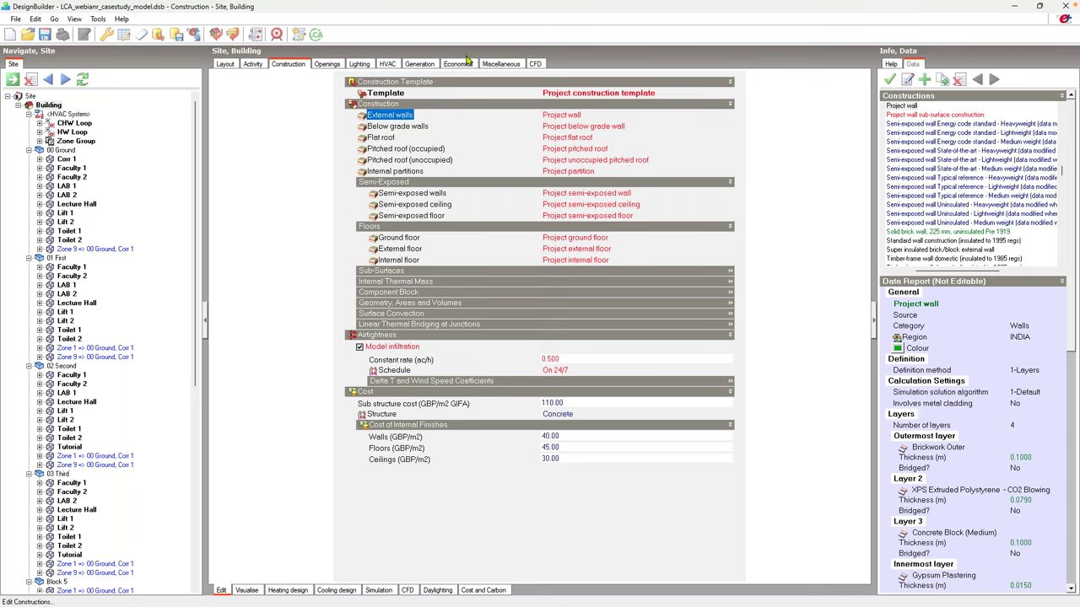
Examine the building's economics inputs and the optimisation settings for analysis type, objectives, additional outputs and constraints.
left_click(470, 65)
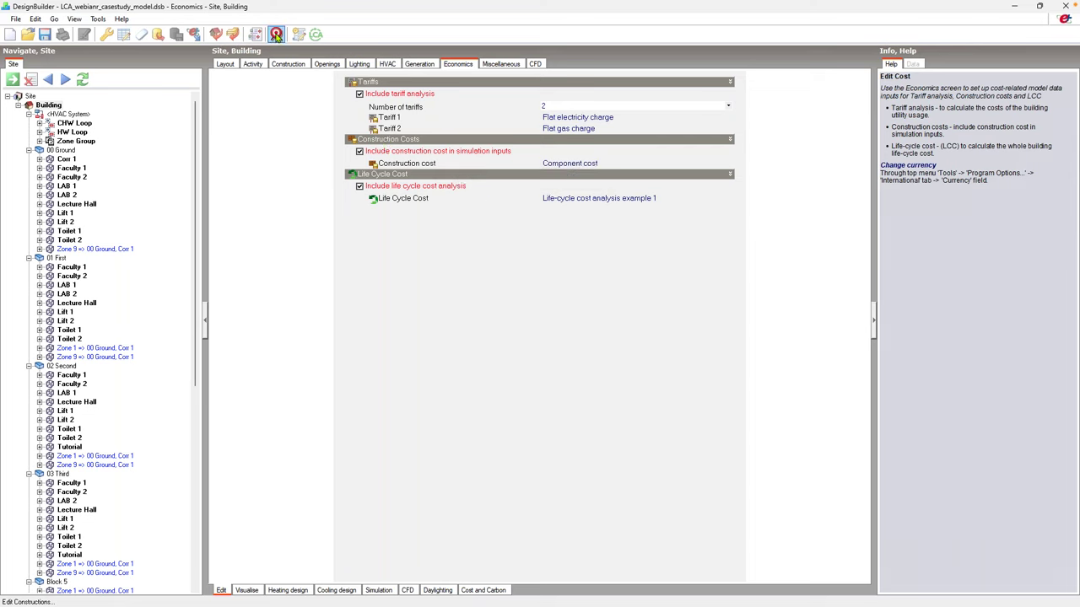
left_click(276, 34)
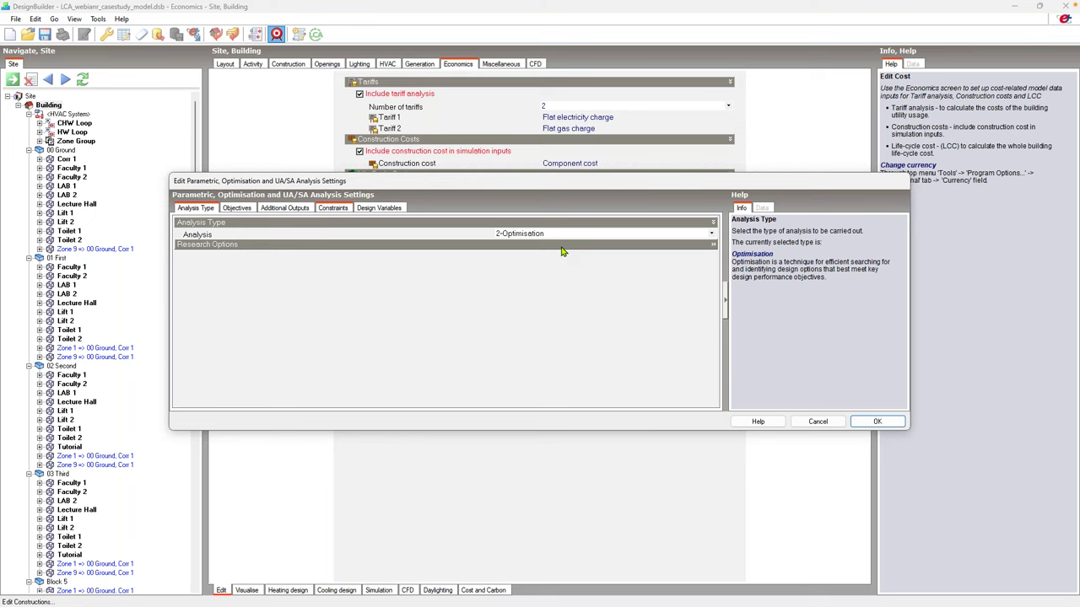
left_click(244, 211)
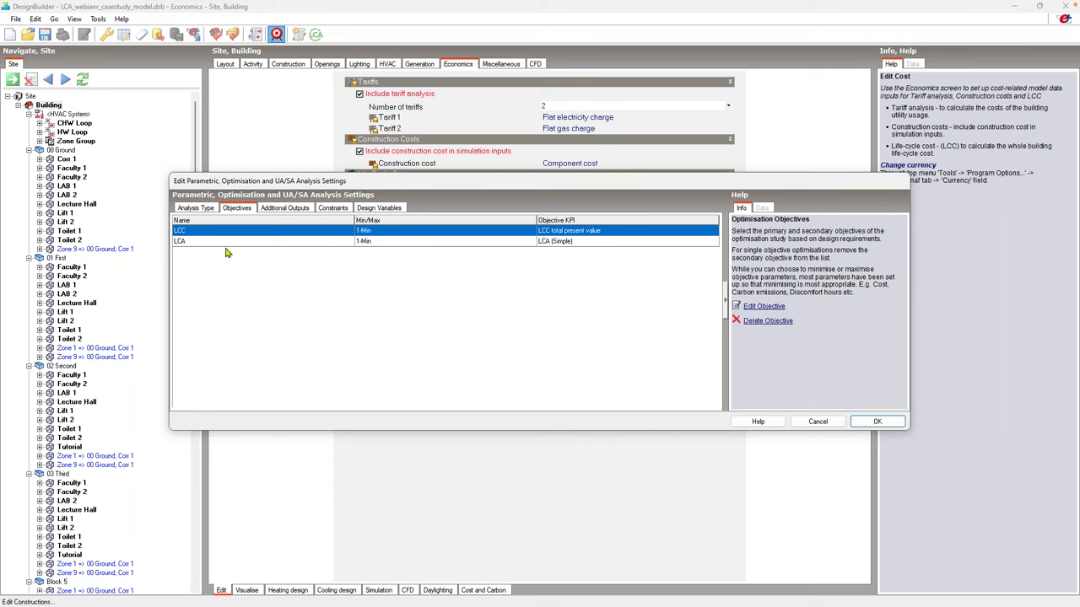
left_click(280, 209)
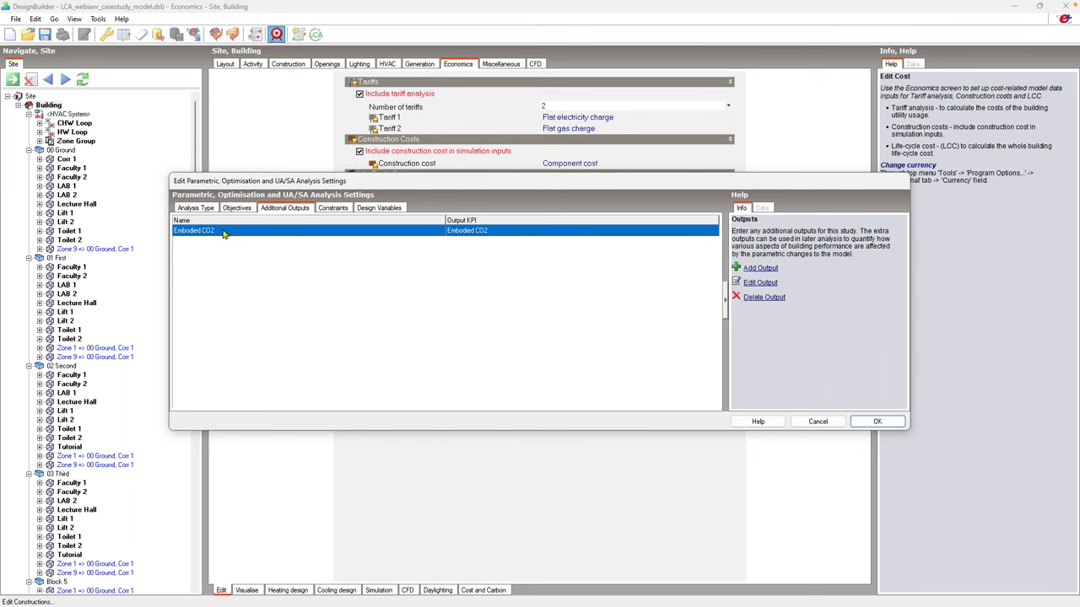
left_click(332, 209)
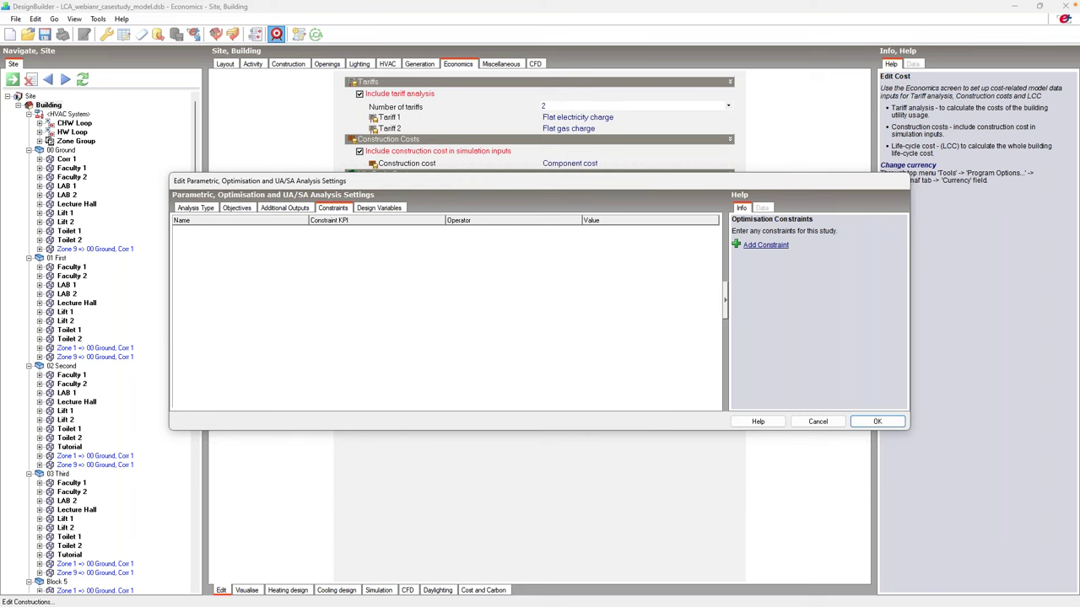
Examine the optimisation's design variables and the option list for external wall construction, and close the settings without changes.
left_click(378, 209)
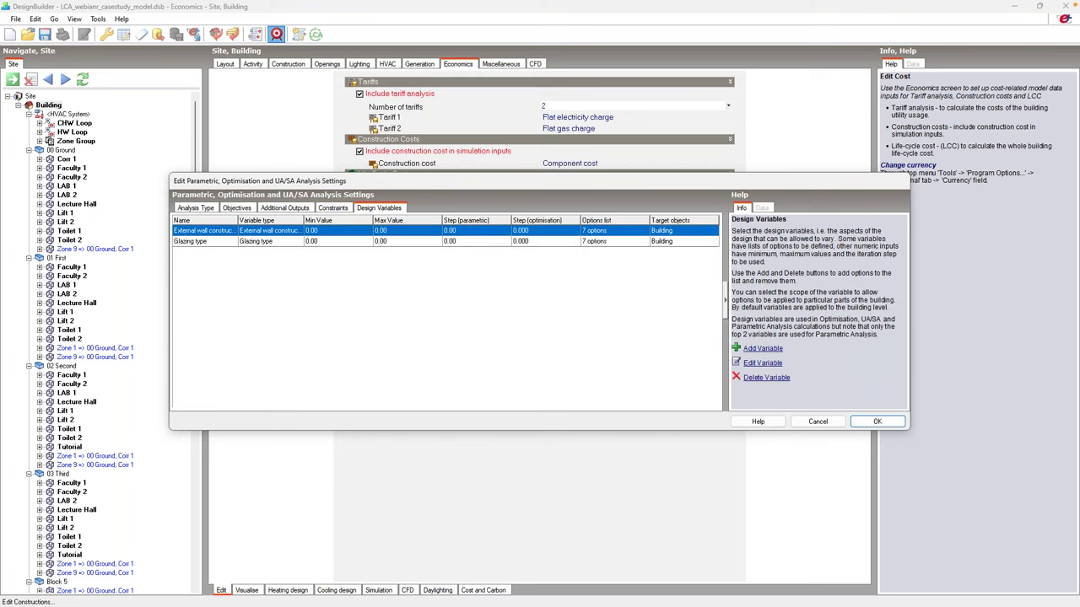
left_click_drag(239, 233, 285, 234)
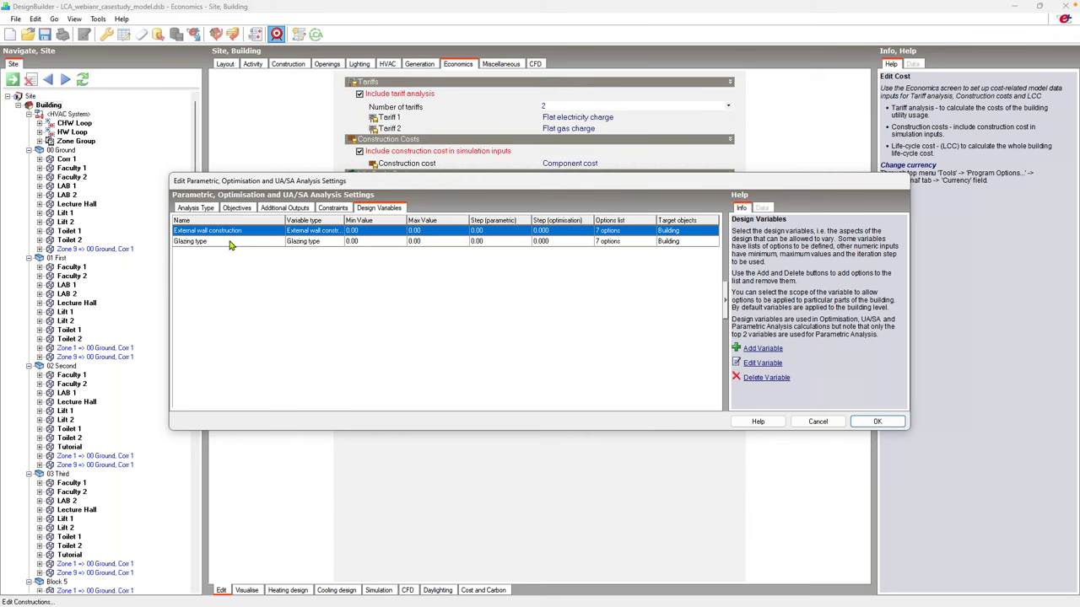
left_click(638, 233)
double_click(637, 236)
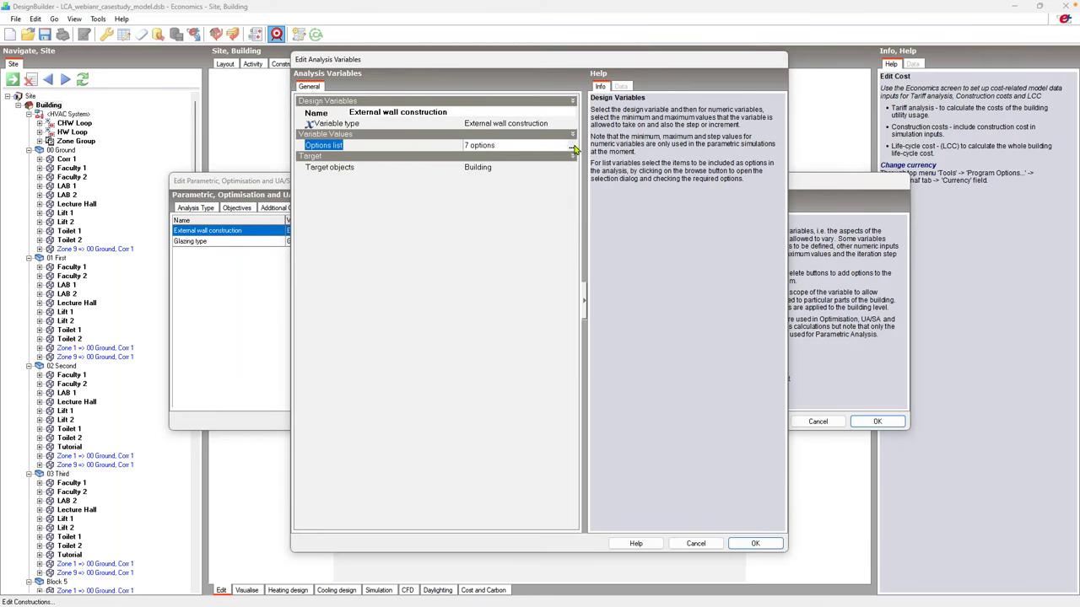
left_click(571, 147)
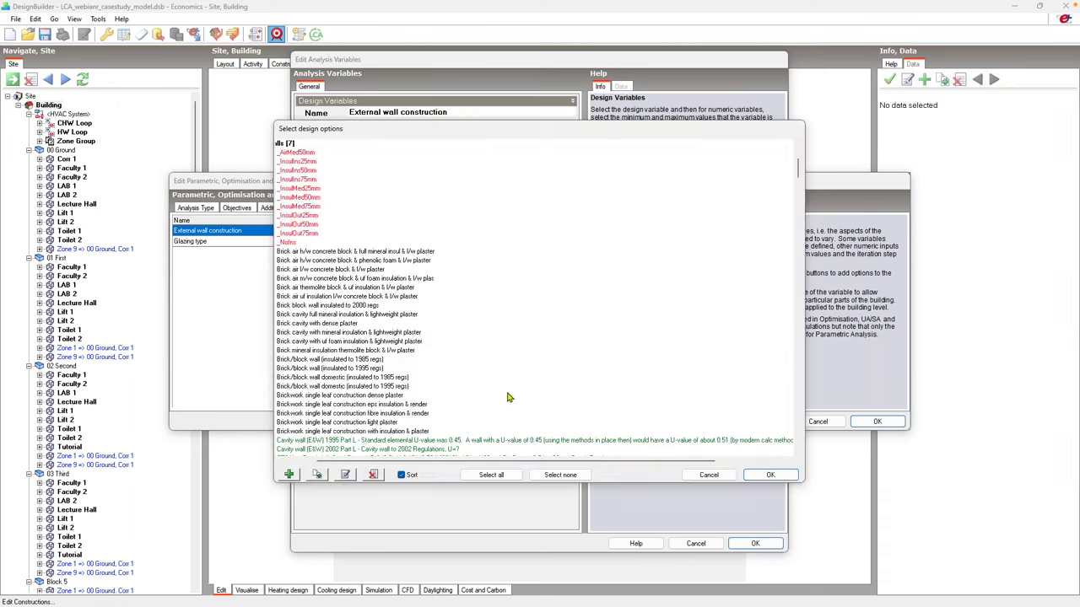
left_click(501, 457)
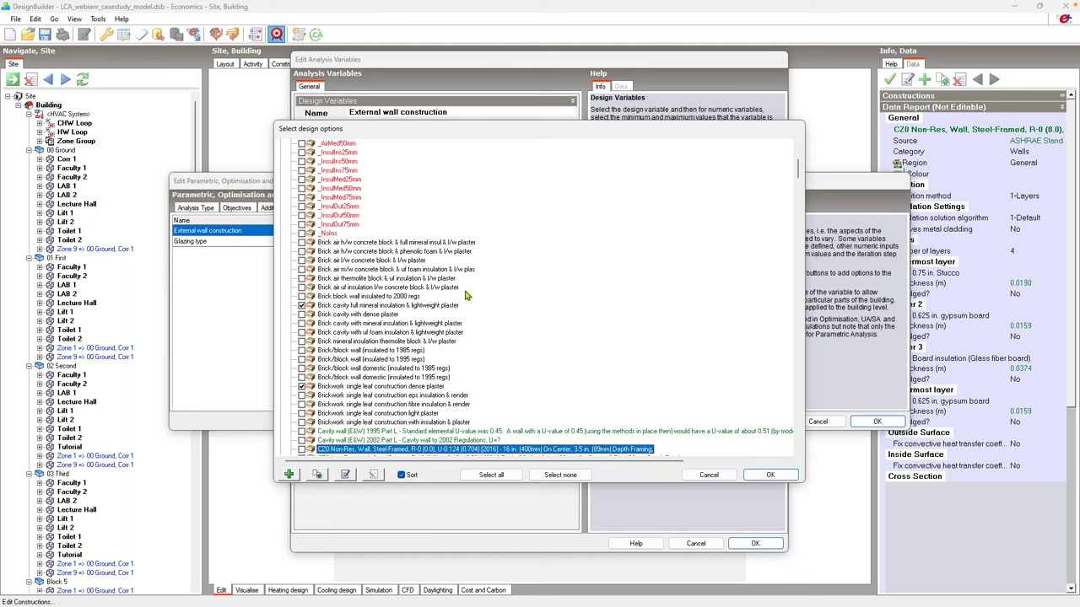
scroll(465, 282, "down", 6)
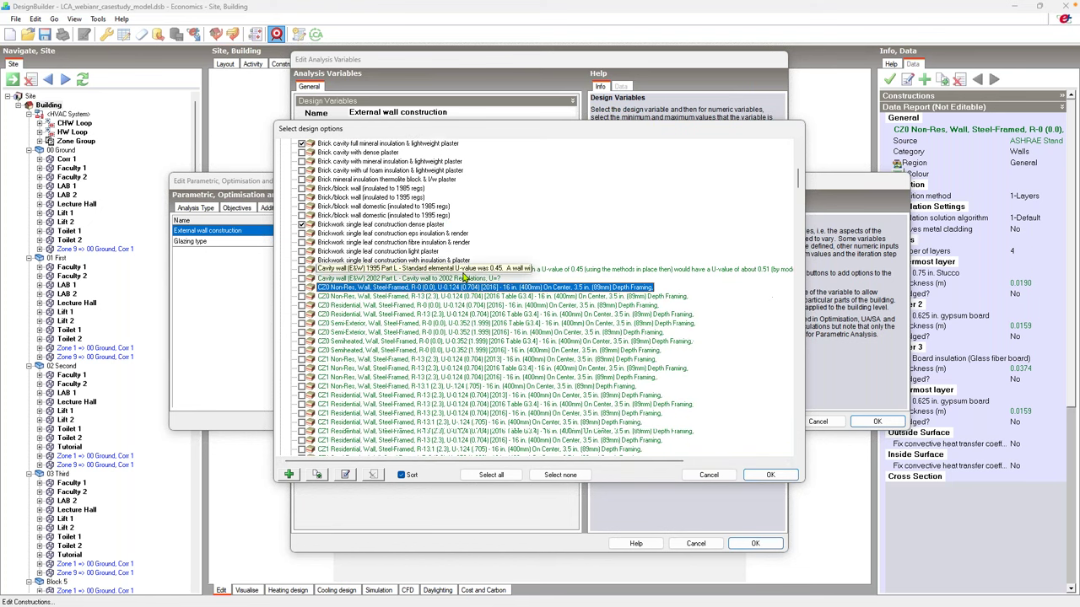
scroll(463, 277, "down", 12)
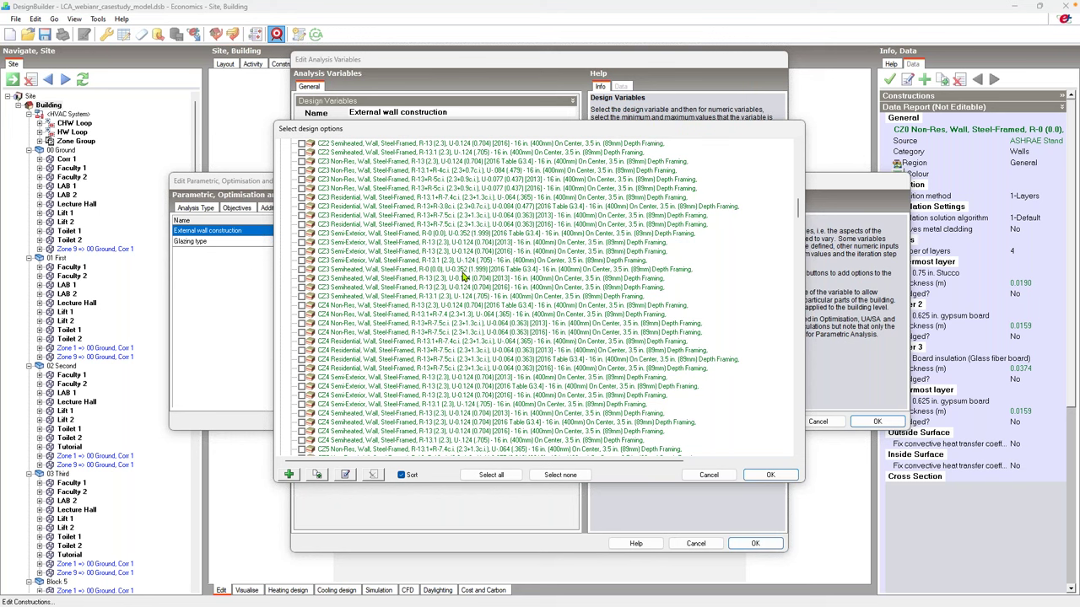
scroll(462, 276, "down", 4)
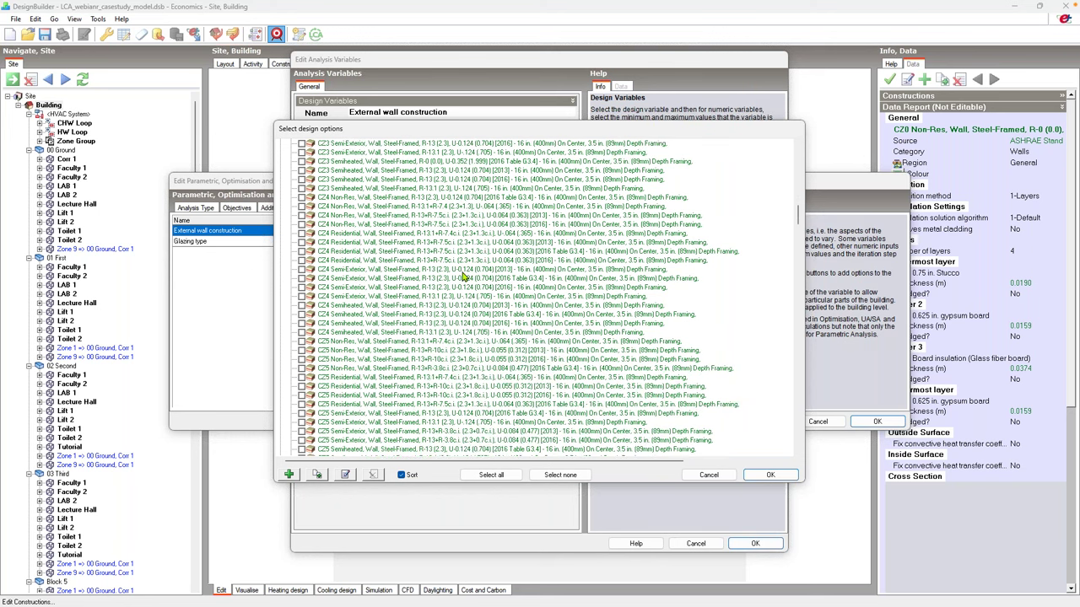
scroll(462, 276, "down", 15)
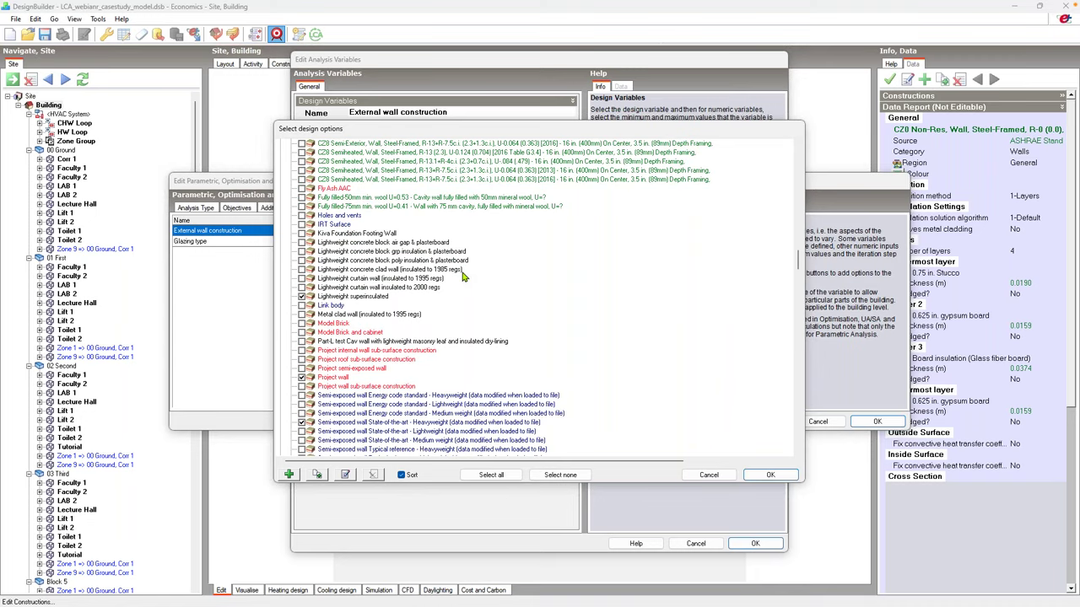
scroll(463, 275, "down", 20)
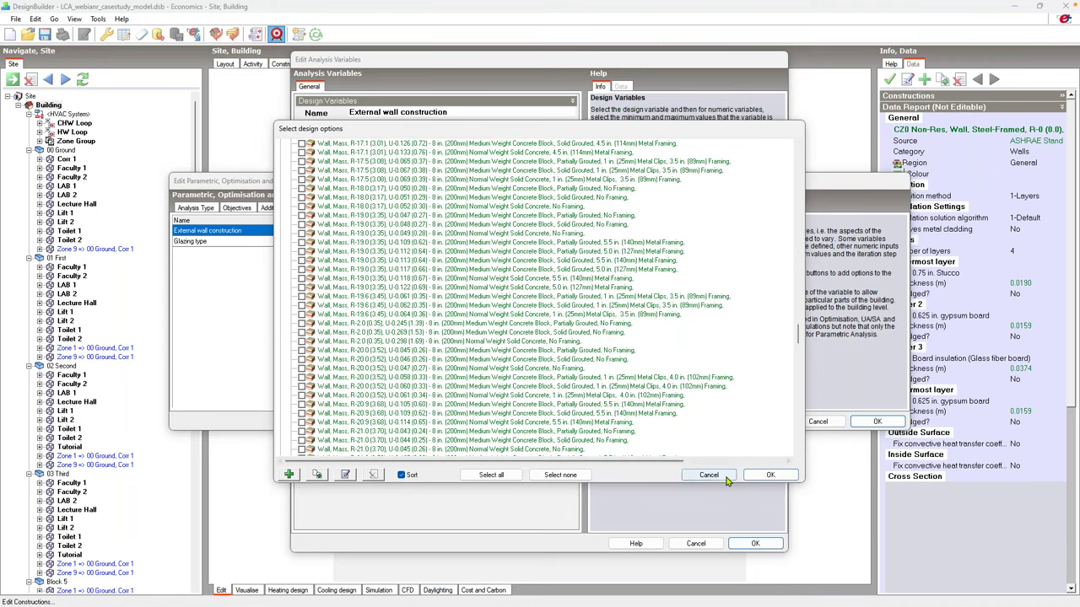
left_click(727, 480)
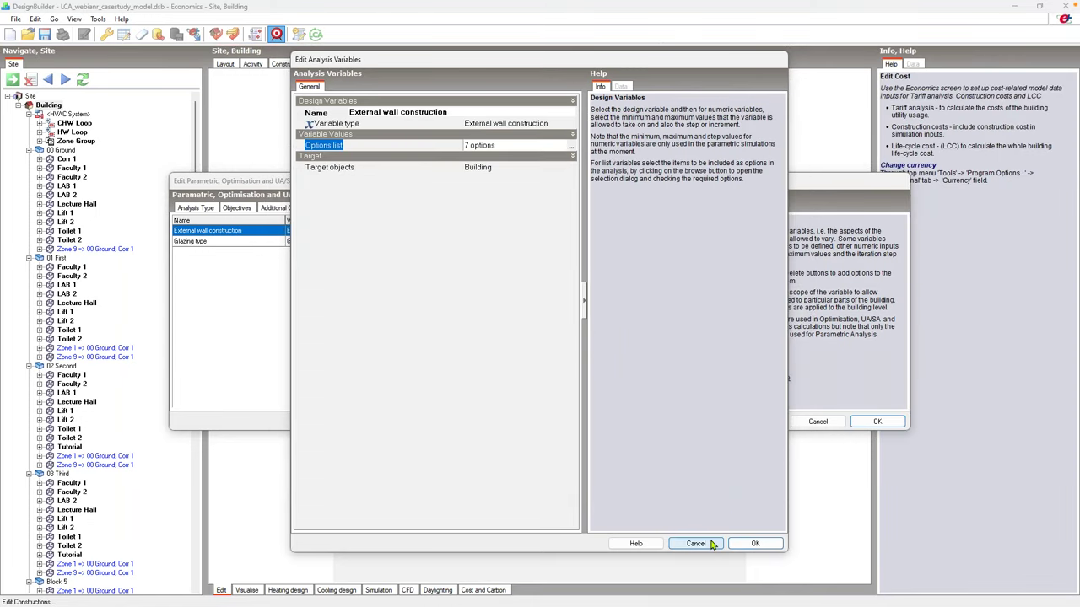
left_click(696, 543)
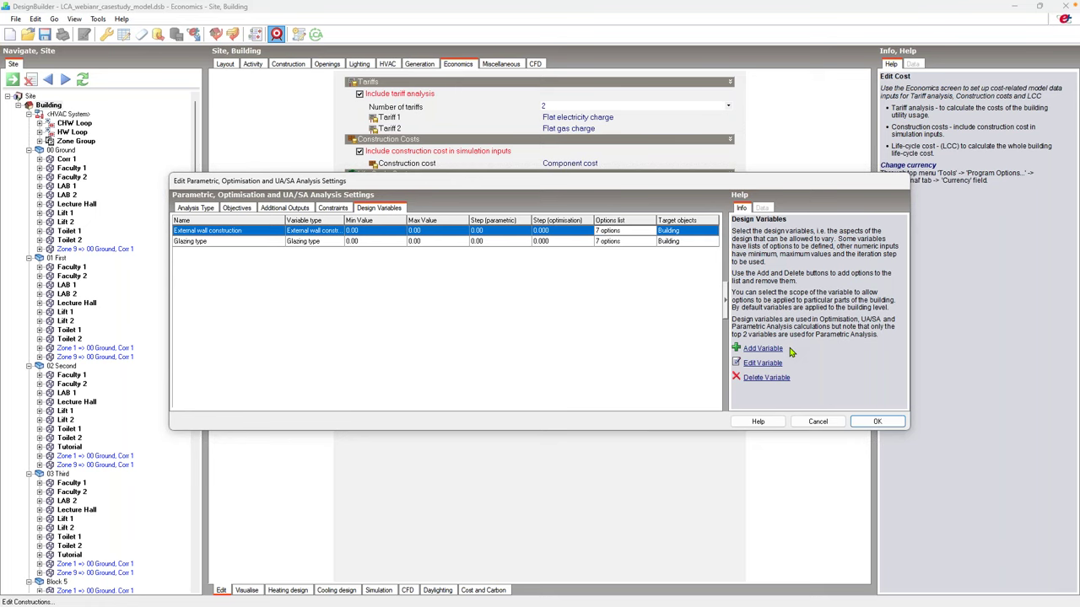
left_click(820, 423)
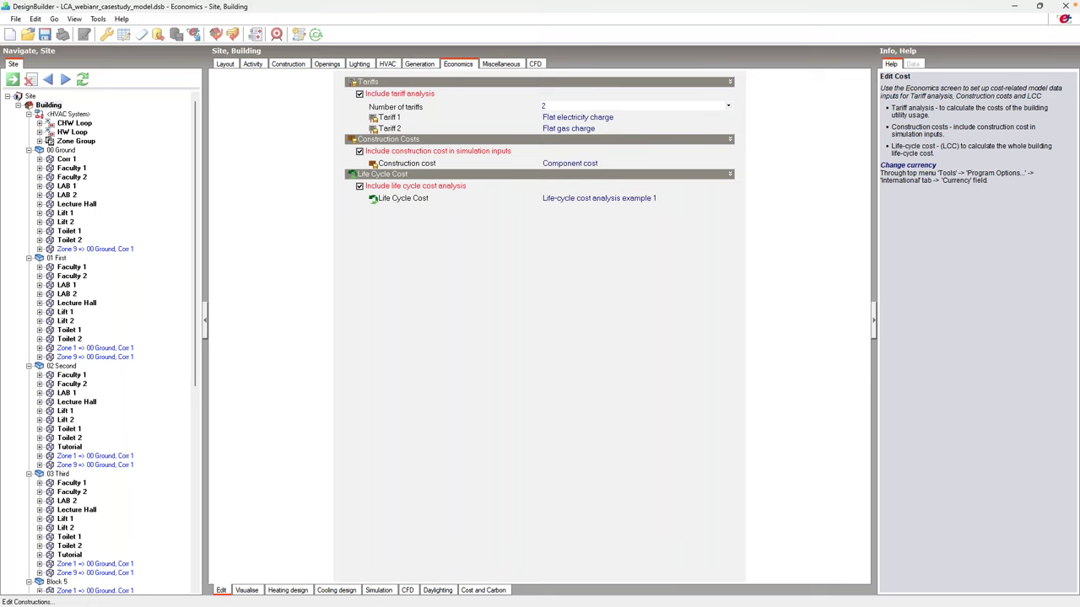
Open the optimisation simulation results, select the Pareto-front design of iteration 48 and sort the designs by embedded CO2.
left_click(379, 590)
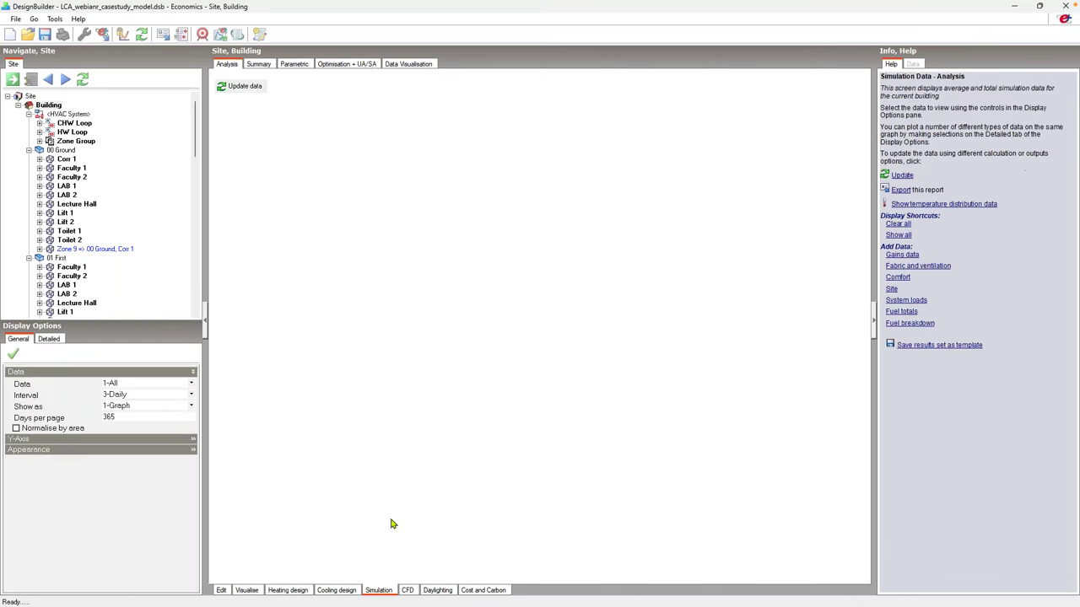
left_click(363, 65)
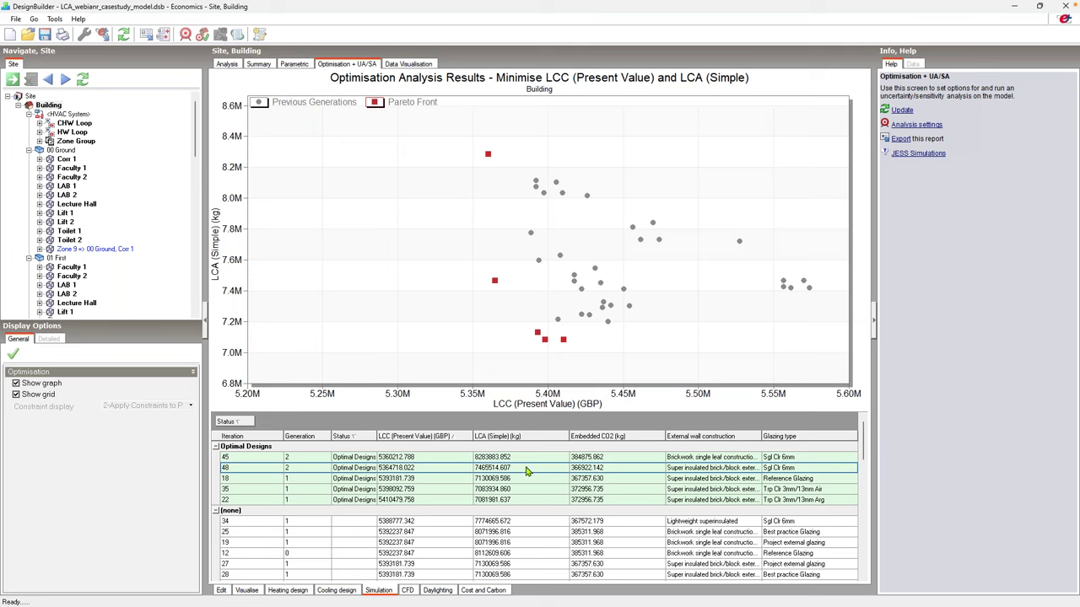
left_click(496, 282)
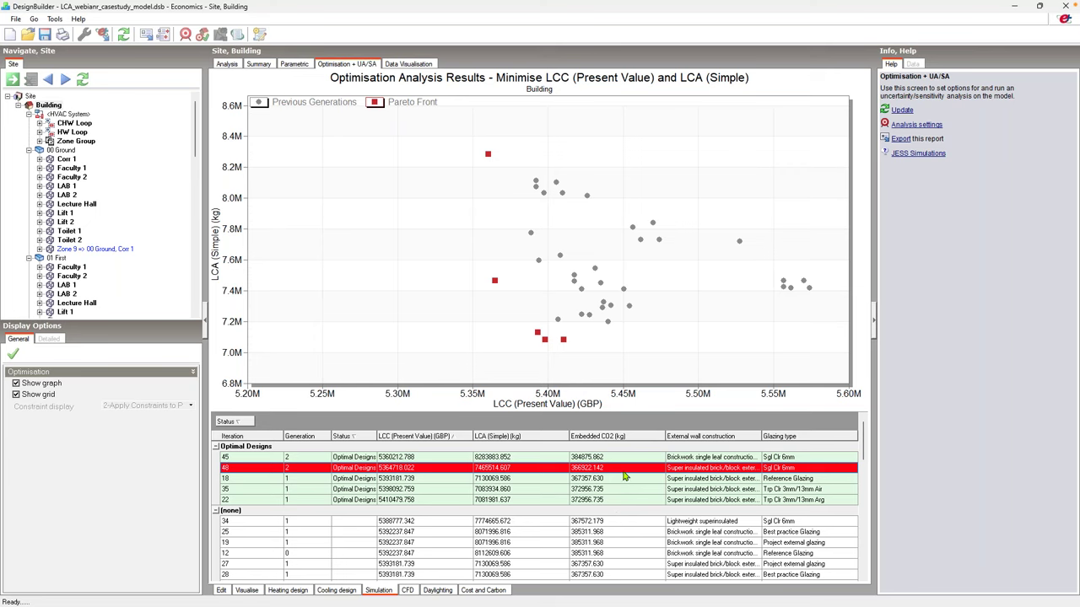
left_click(627, 438)
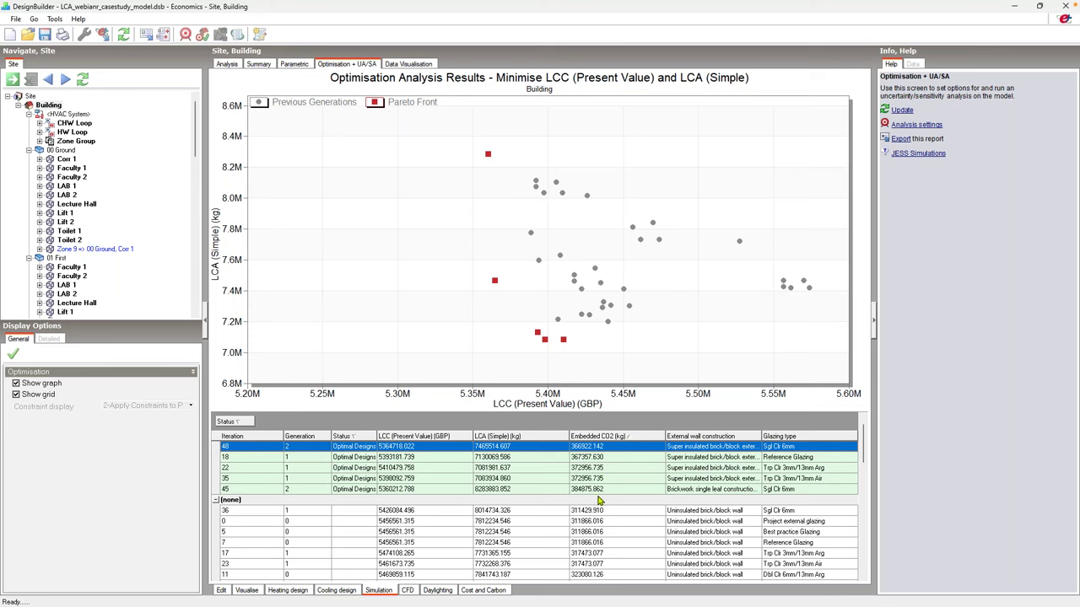
scroll(599, 501, "down", 1)
scroll(607, 481, "up", 2)
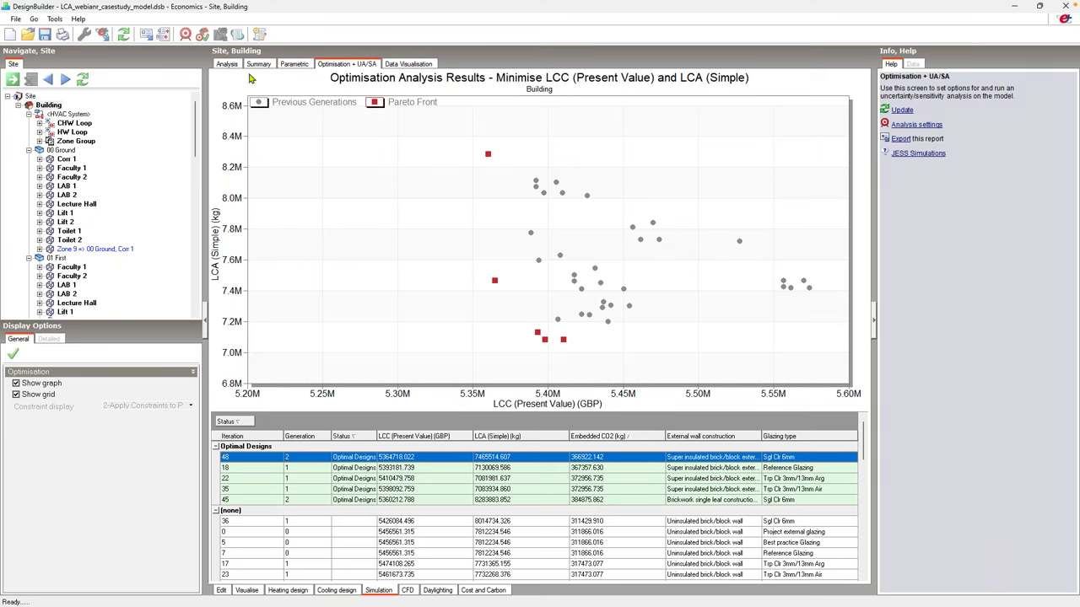
Apply the selected optimal design option 48 to the building model.
left_click(202, 35)
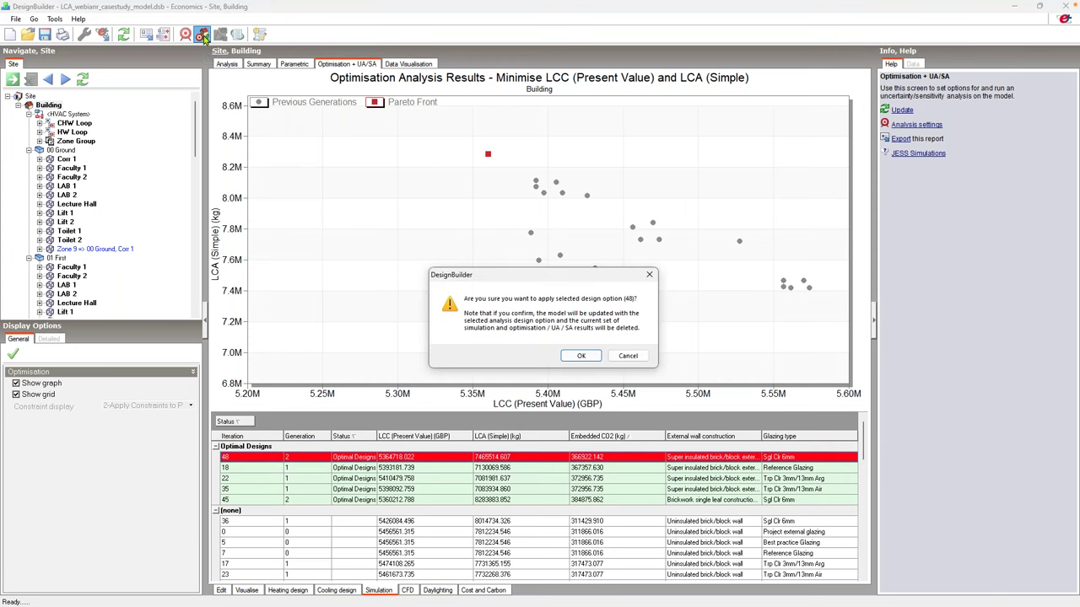
left_click(582, 357)
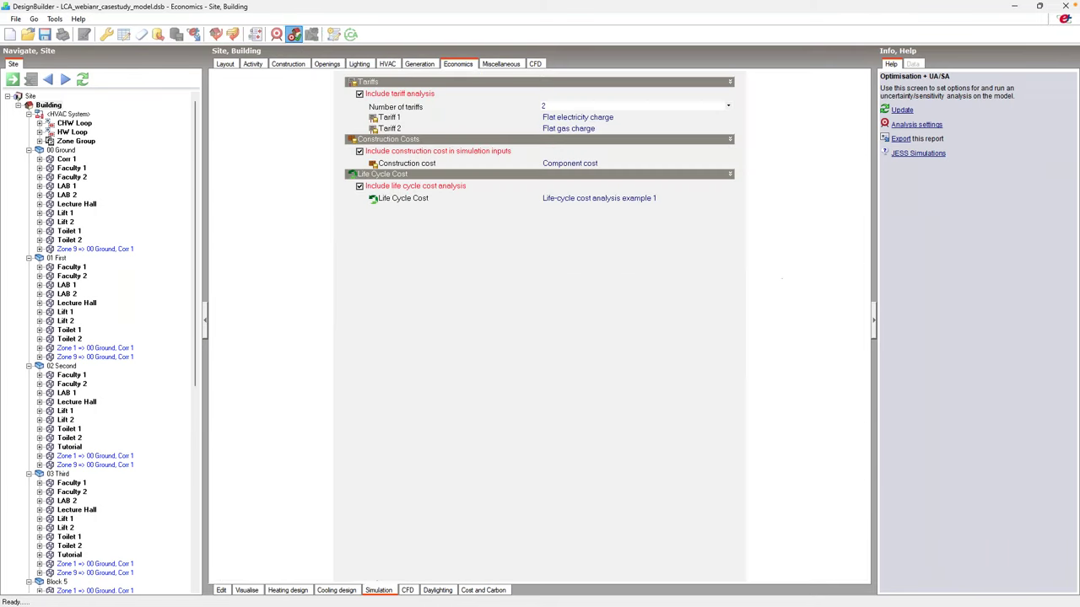
left_click(624, 348)
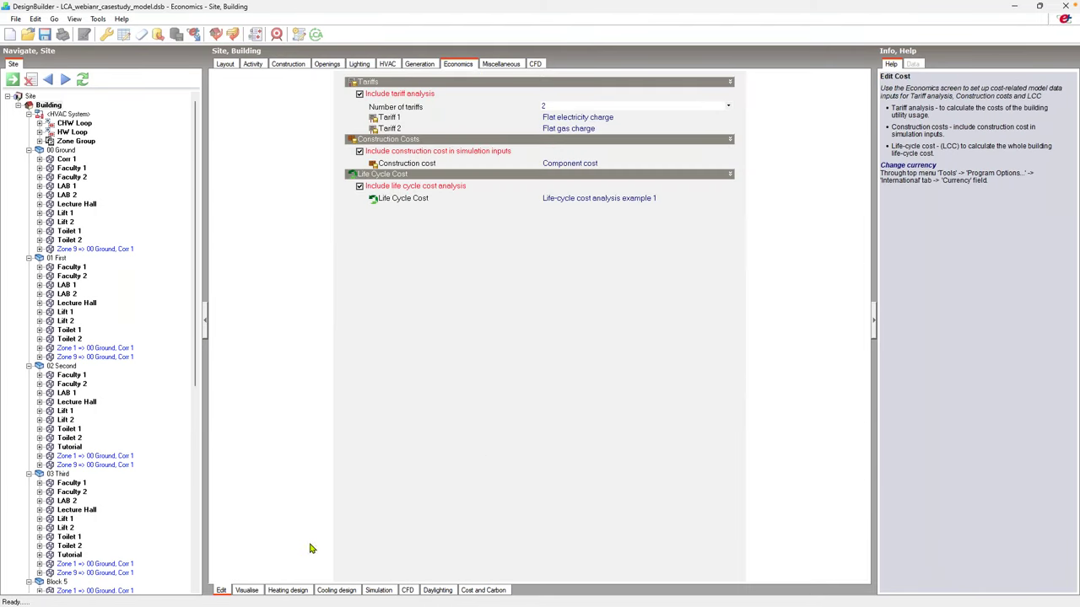
Check the external wall construction and the external window glazing type assigned to the building.
left_click(303, 65)
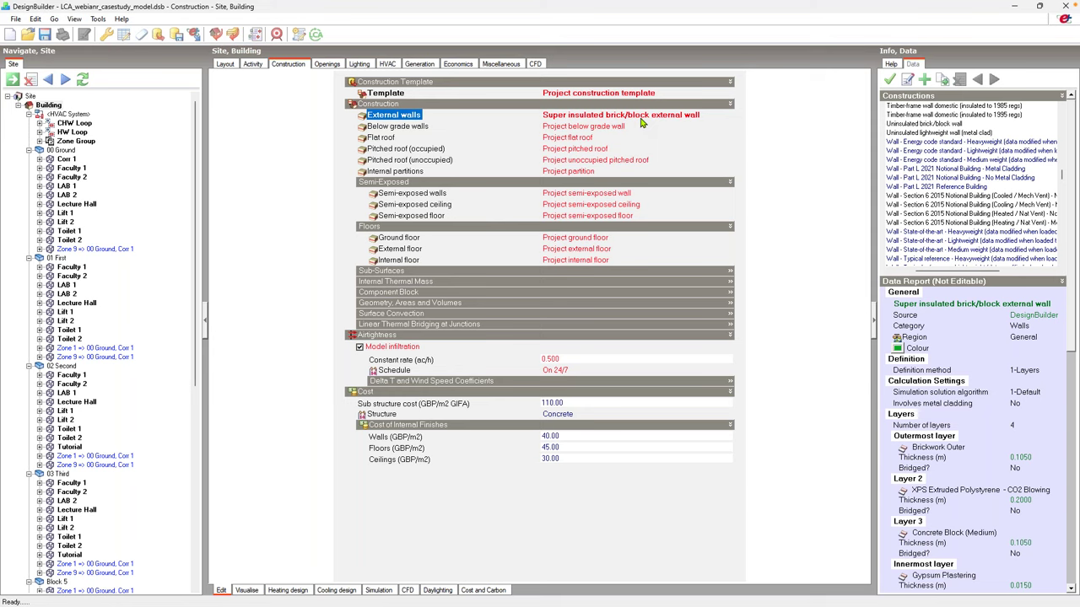
left_click(322, 65)
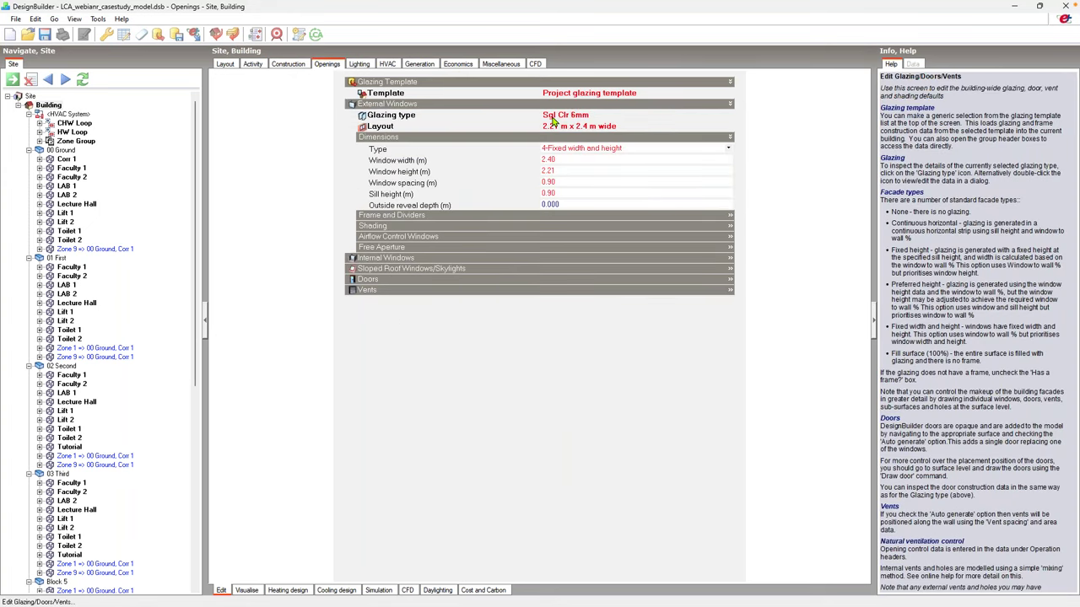
left_click(306, 66)
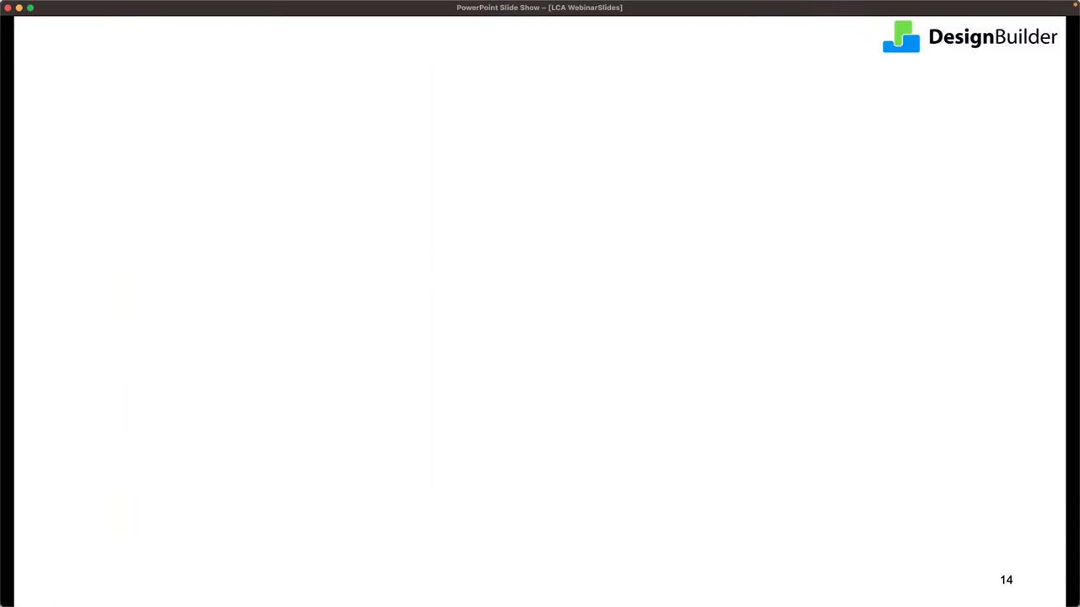
key("Right")
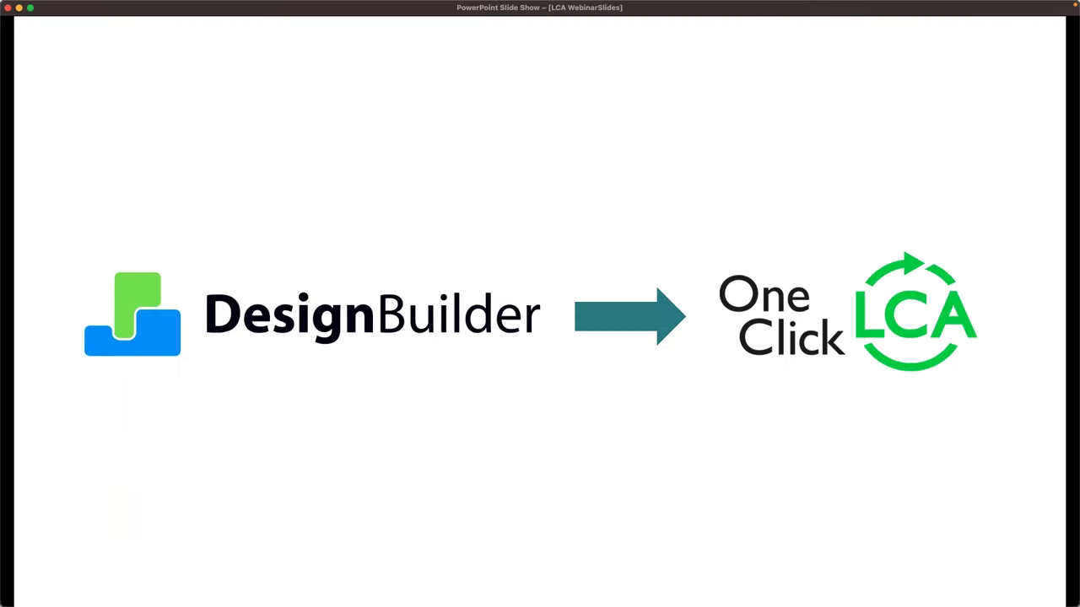
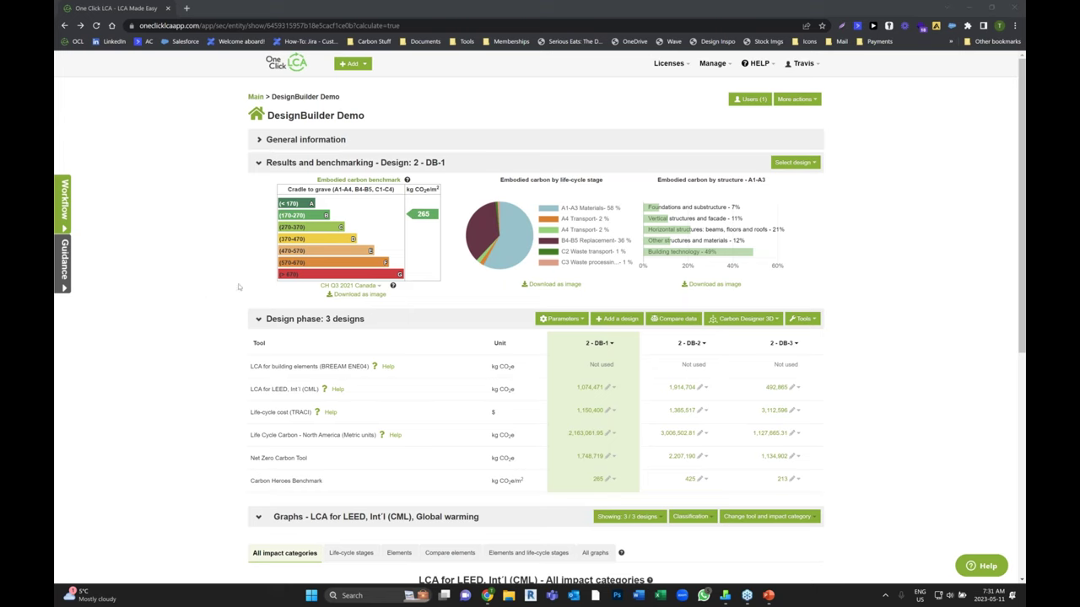
Switch from the One Click LCA page in the browser to the case-study model in DesignBuilder.
key("alt+Tab")
key("alt+Tab")
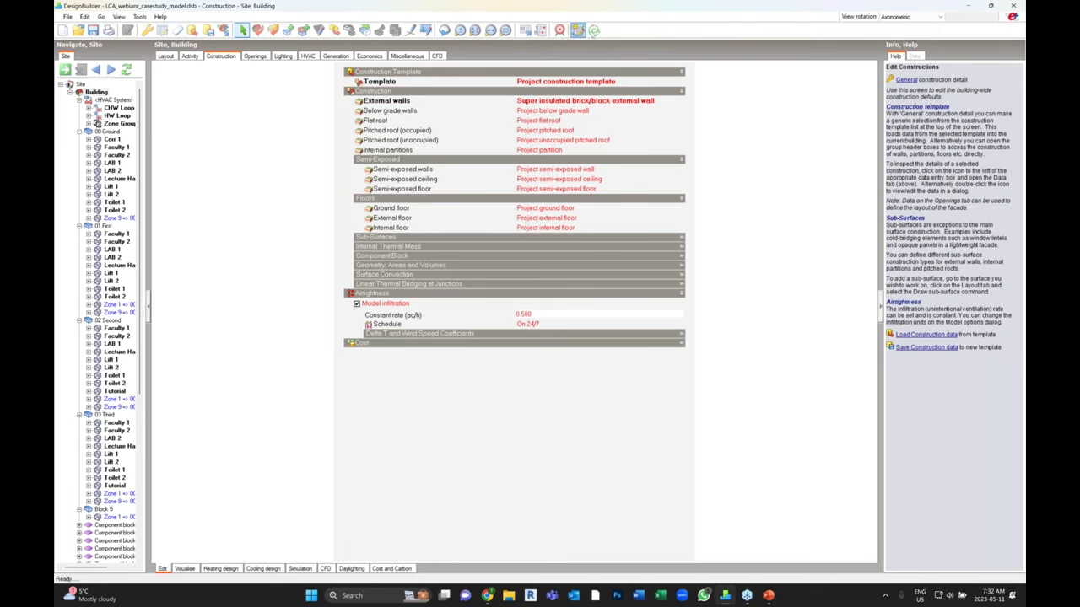
Send the model to One Click LCA and set the import to project DesignBuilder Demo, New design, tool Life Cycle Carbon - North America (Metric units).
left_click(594, 31)
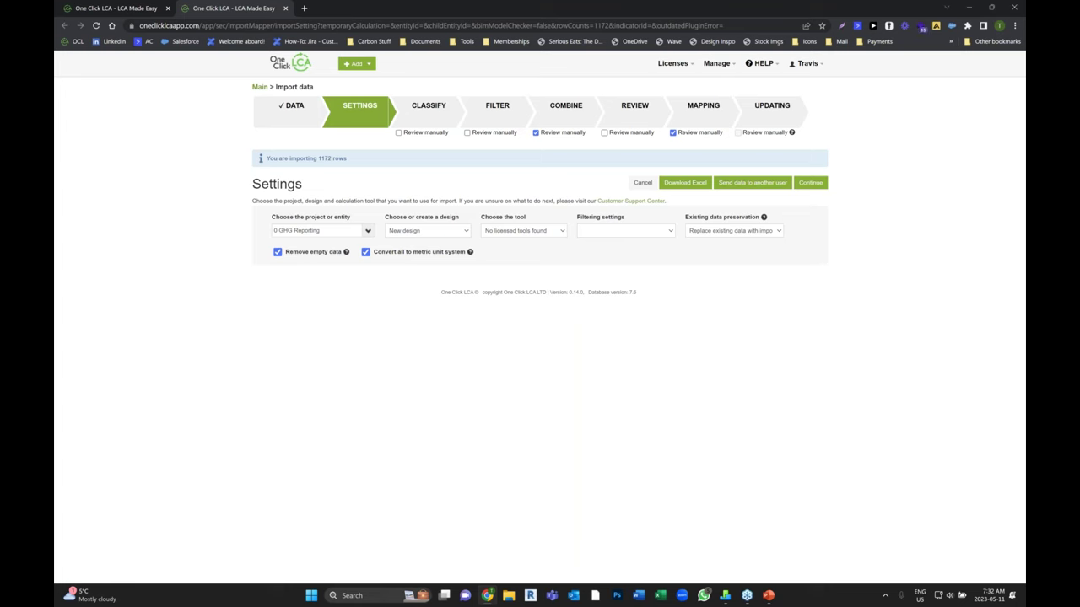
left_click(368, 231)
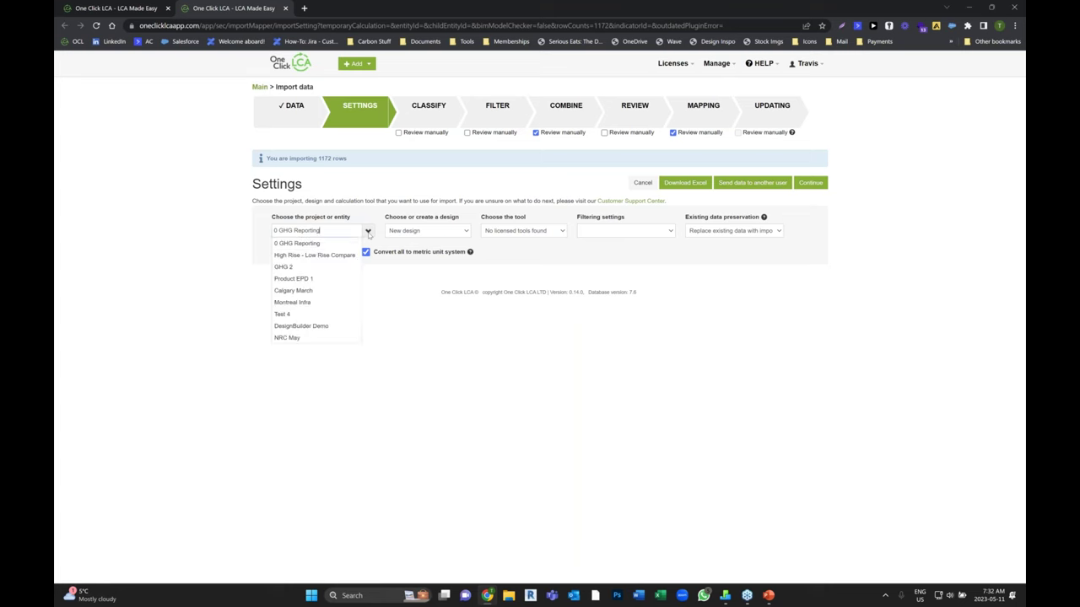
left_click(335, 327)
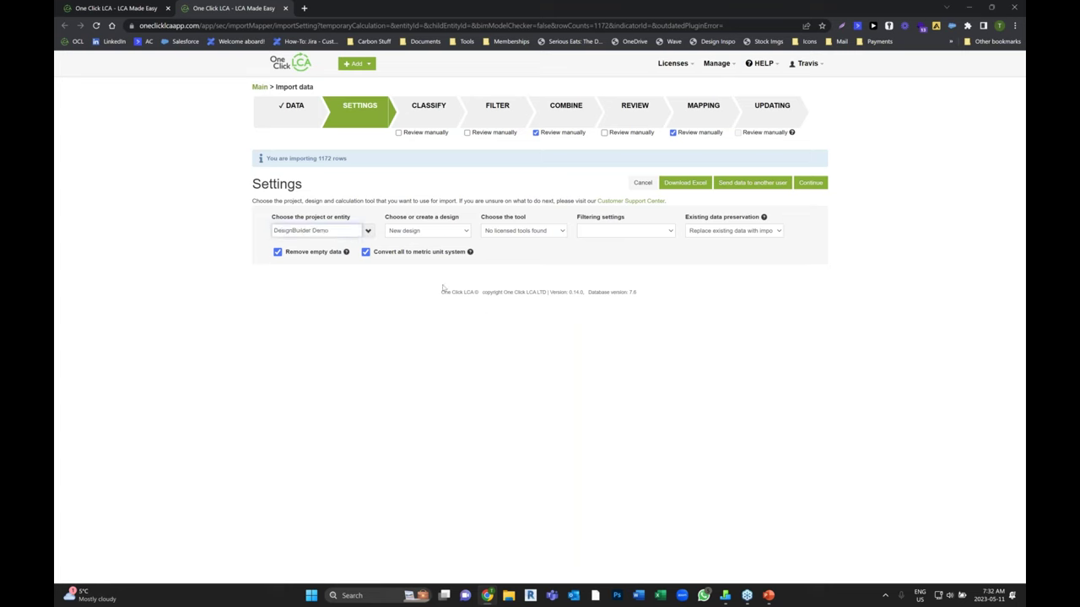
left_click(464, 231)
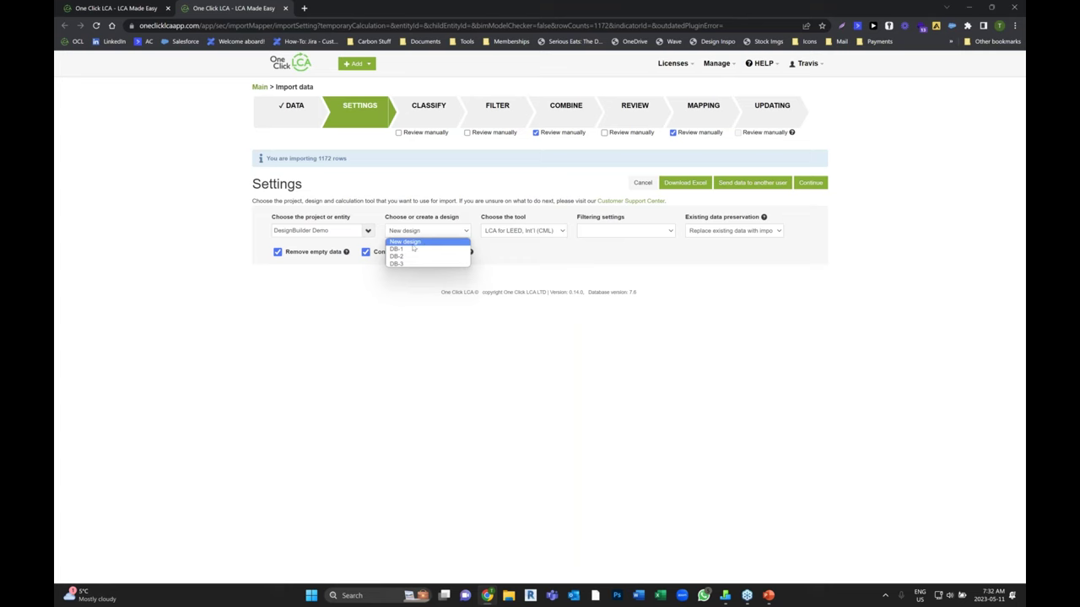
left_click(418, 245)
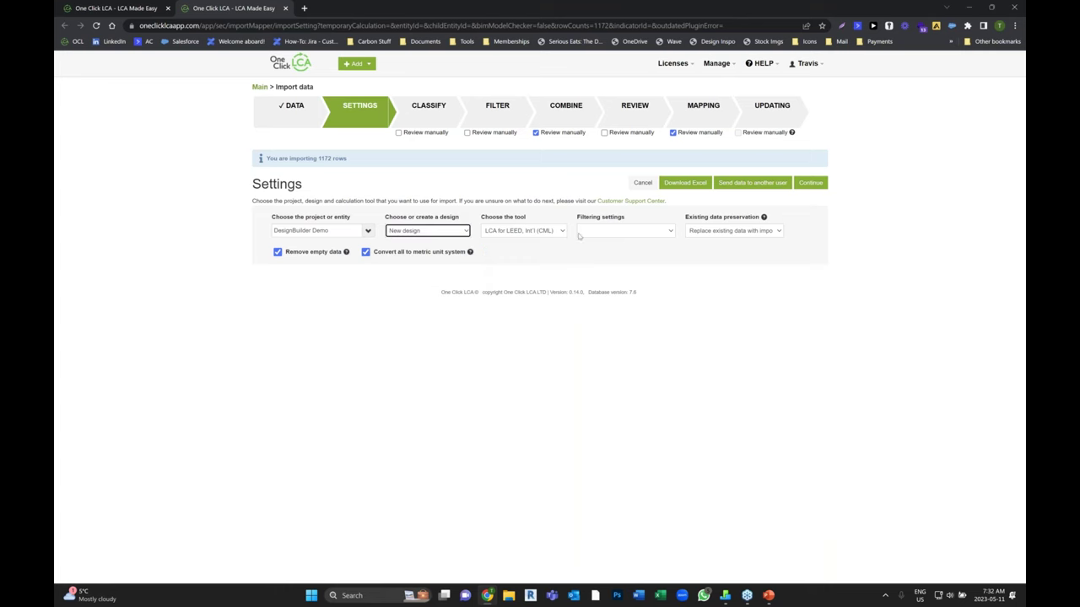
left_click(565, 232)
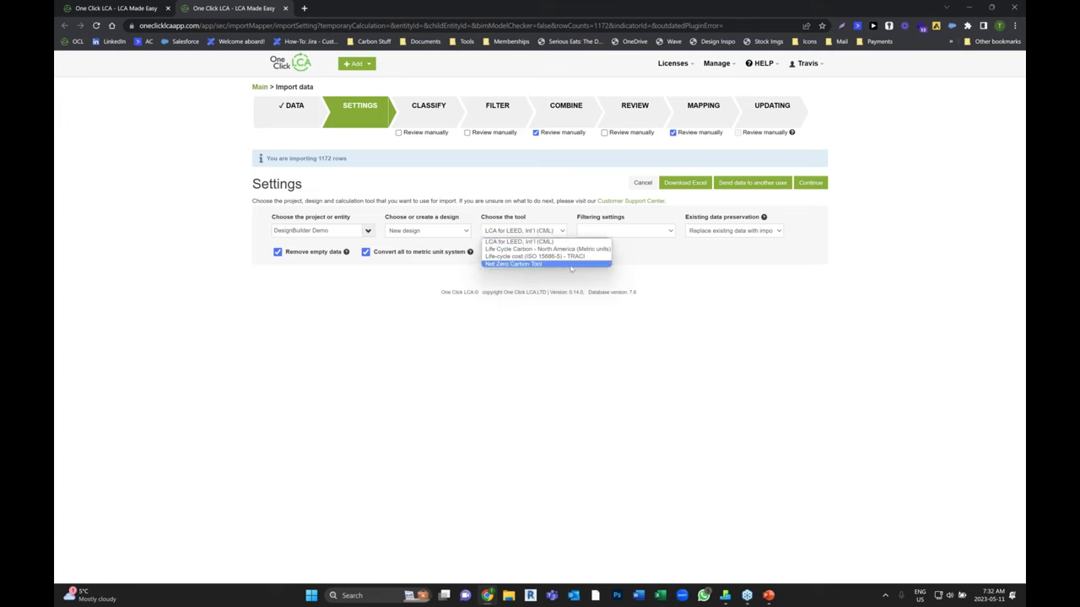
left_click(516, 249)
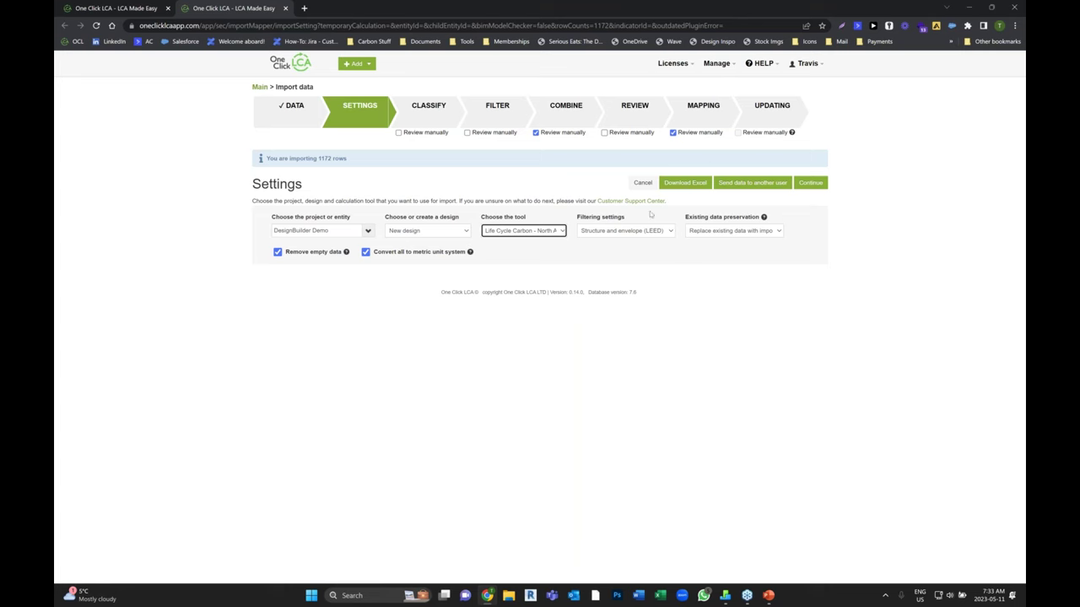
Proceed to creating the design, name it Design Builder 4 and add the LCA for LEED, Life-cycle cost and Net Zero Carbon tools.
left_click(817, 184)
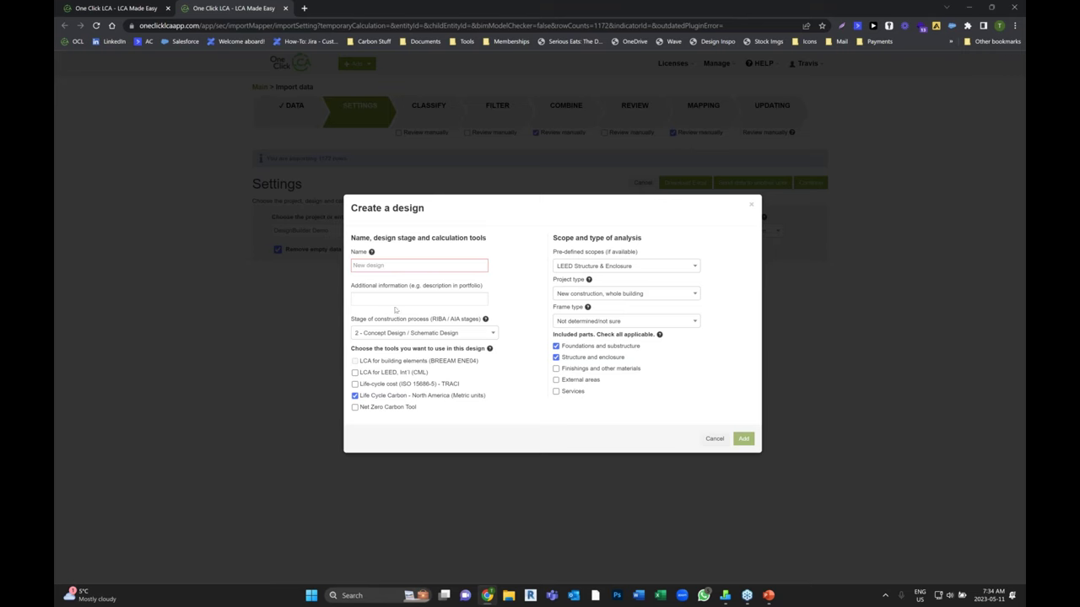
left_click(440, 265)
type("Design Builder 4")
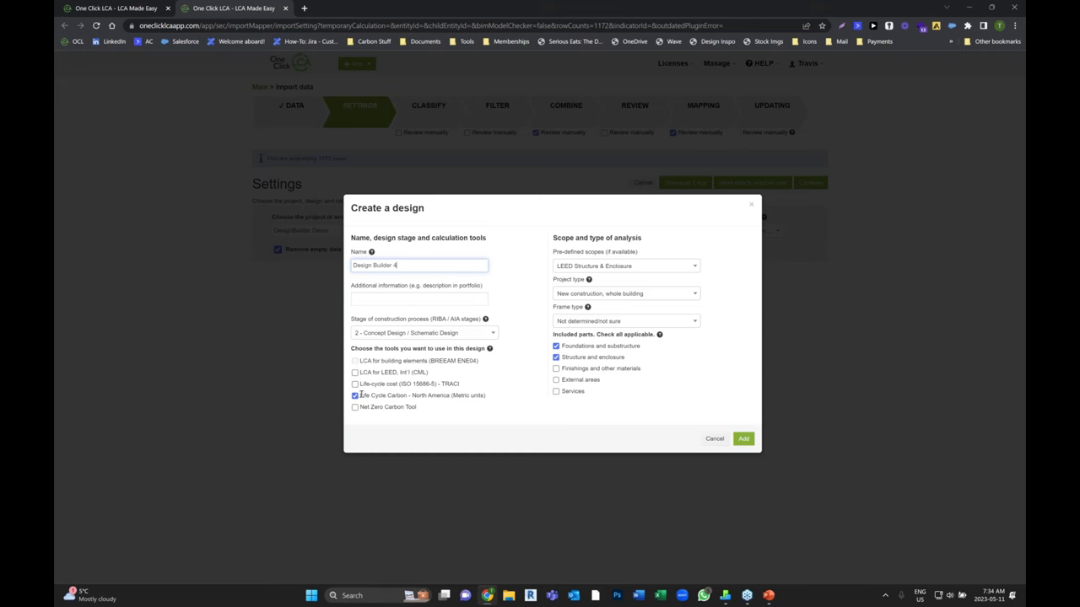
left_click(354, 373)
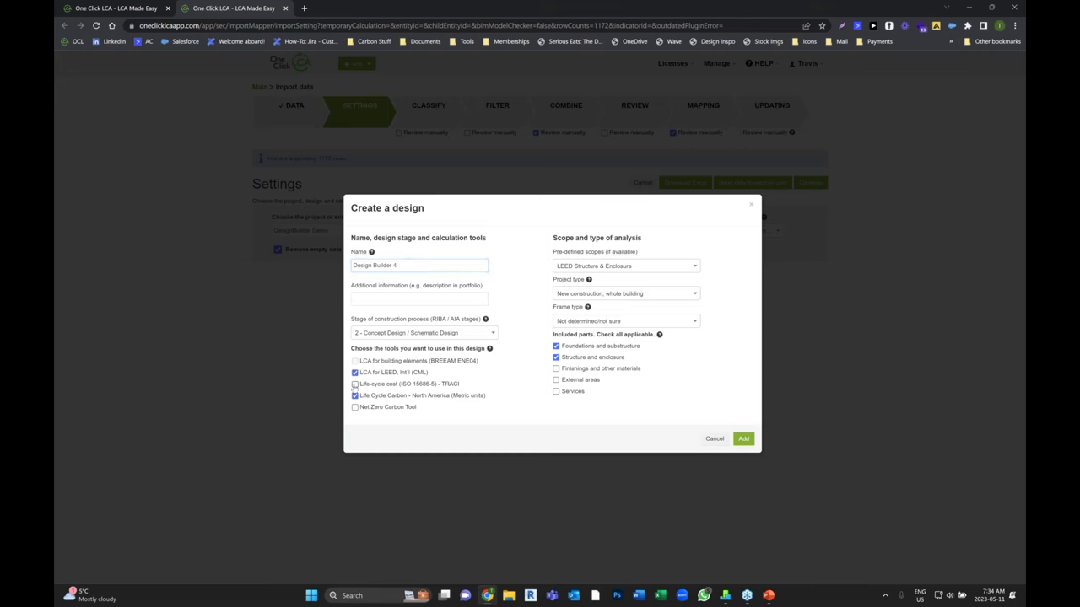
left_click(354, 384)
left_click(355, 407)
Look through the available construction process stages for the new design without changing the selected stage.
left_click(490, 334)
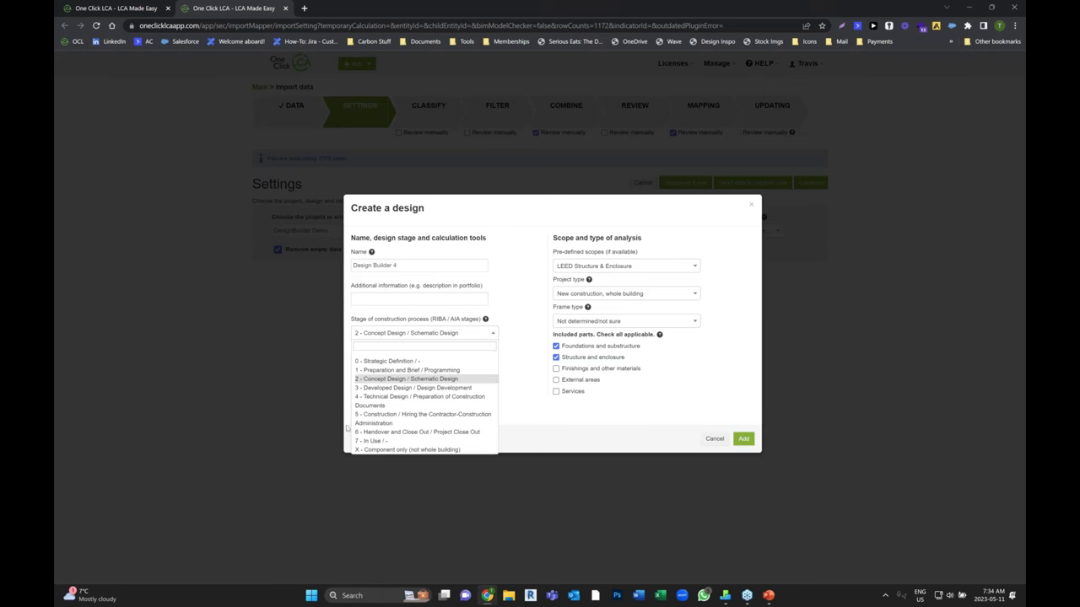
left_click(534, 422)
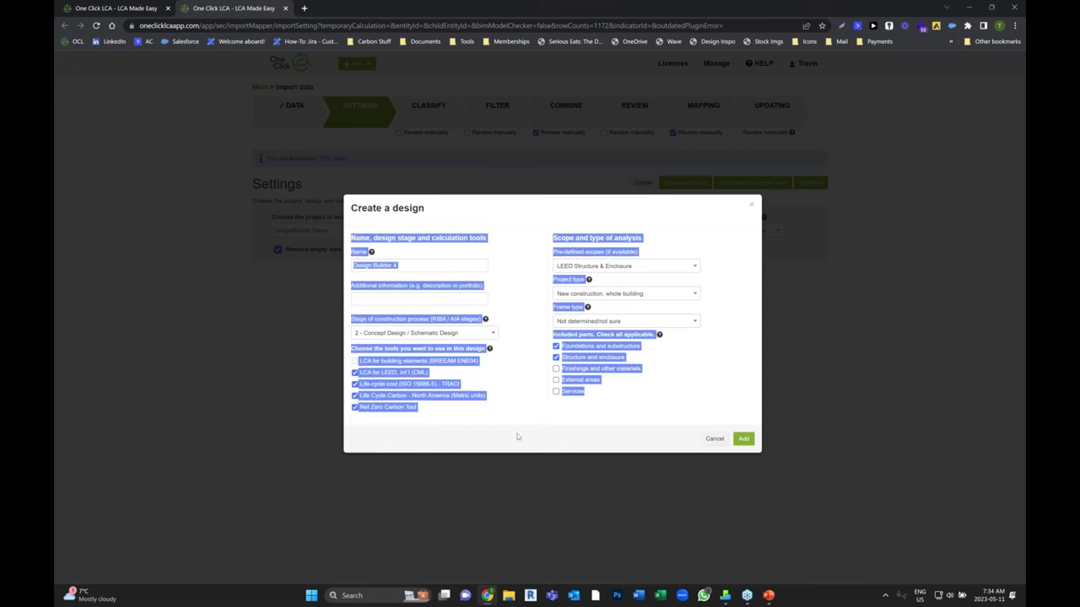
left_click(493, 333)
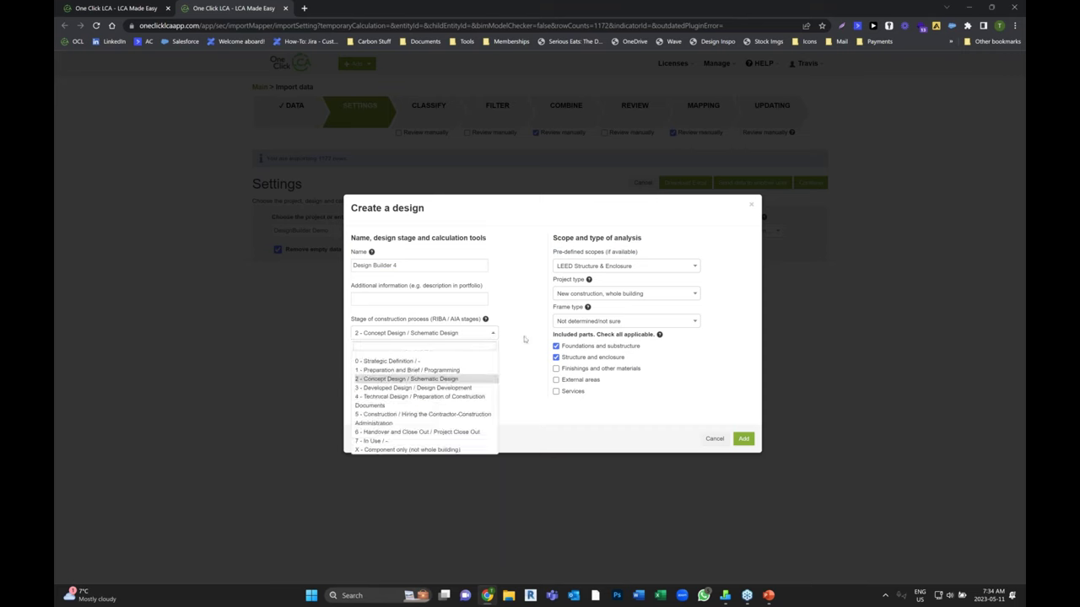
key("Down")
key("Down")
key("Down")
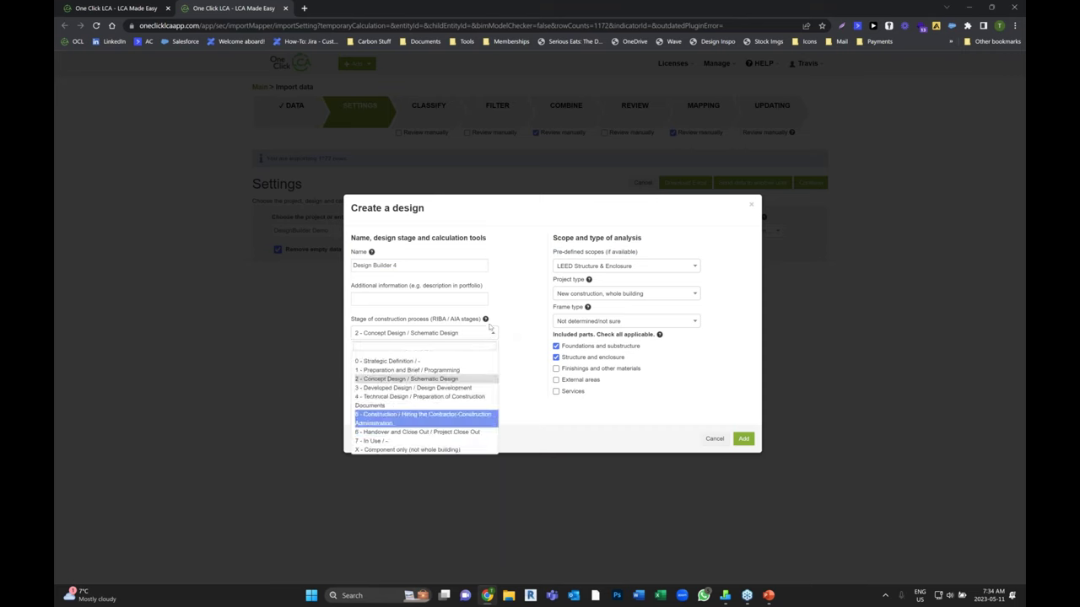
key("Up")
key("Up")
left_click(524, 346)
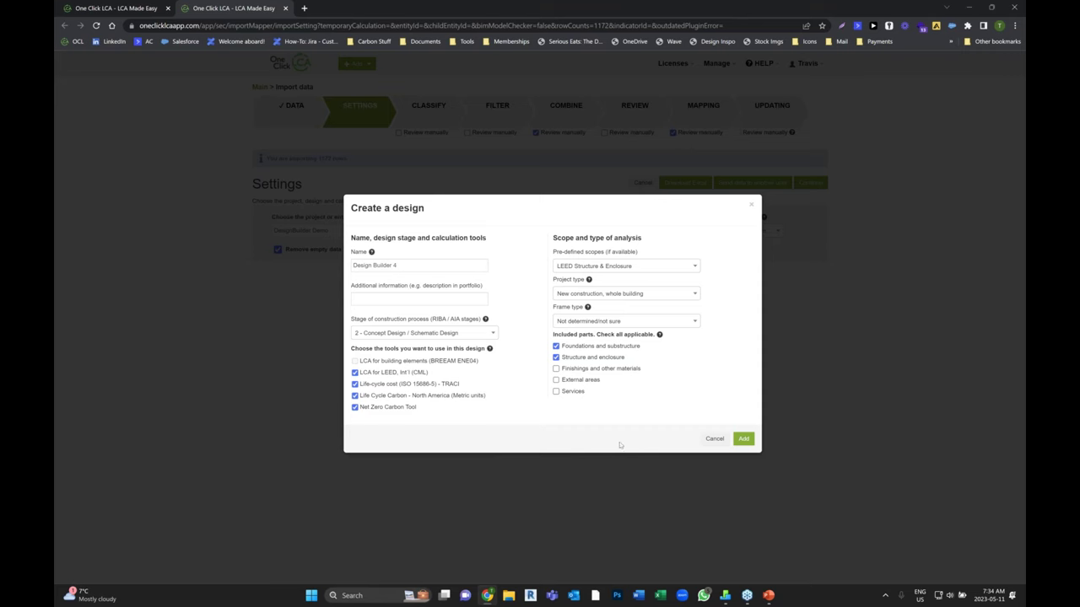
Add the design and accept the combined data groups using the CLASS, IFCMATERIAL and QTY_TYPE grouping criteria.
left_click(753, 441)
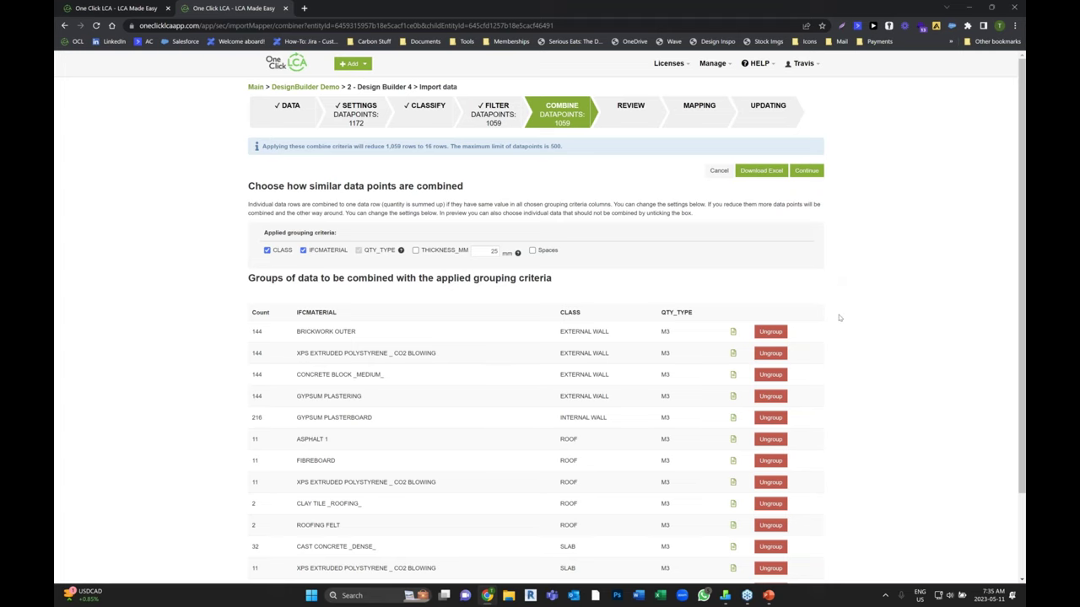
scroll(839, 318, "down", 2)
scroll(844, 313, "up", 2)
left_click(807, 171)
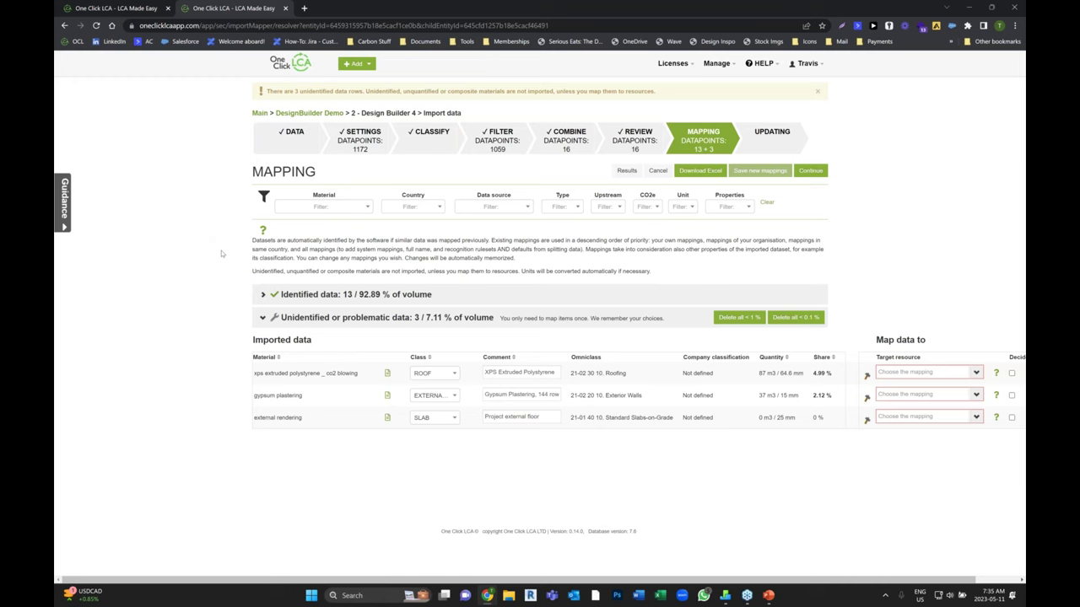
Review the identified and unidentified material mappings, and continue the import with the existing mappings.
left_click(262, 295)
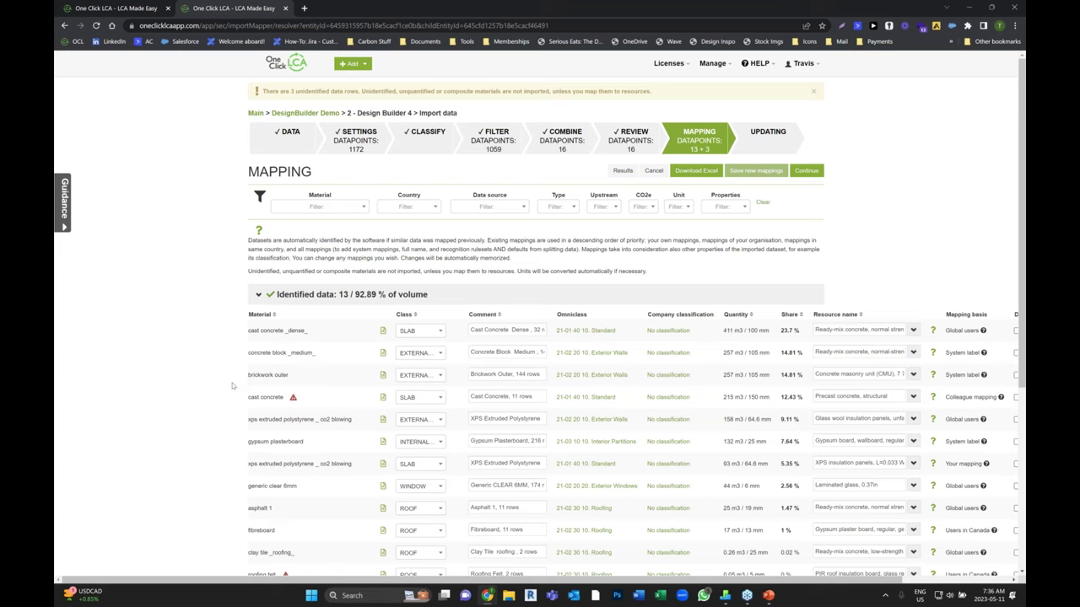
scroll(232, 385, "down", 1)
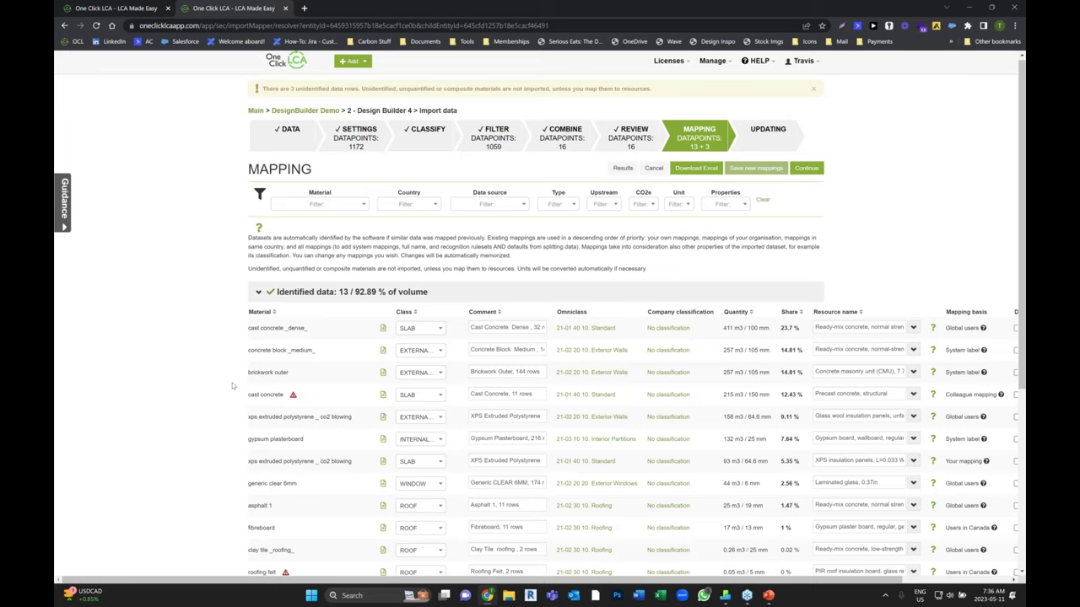
scroll(232, 386, "down", 1)
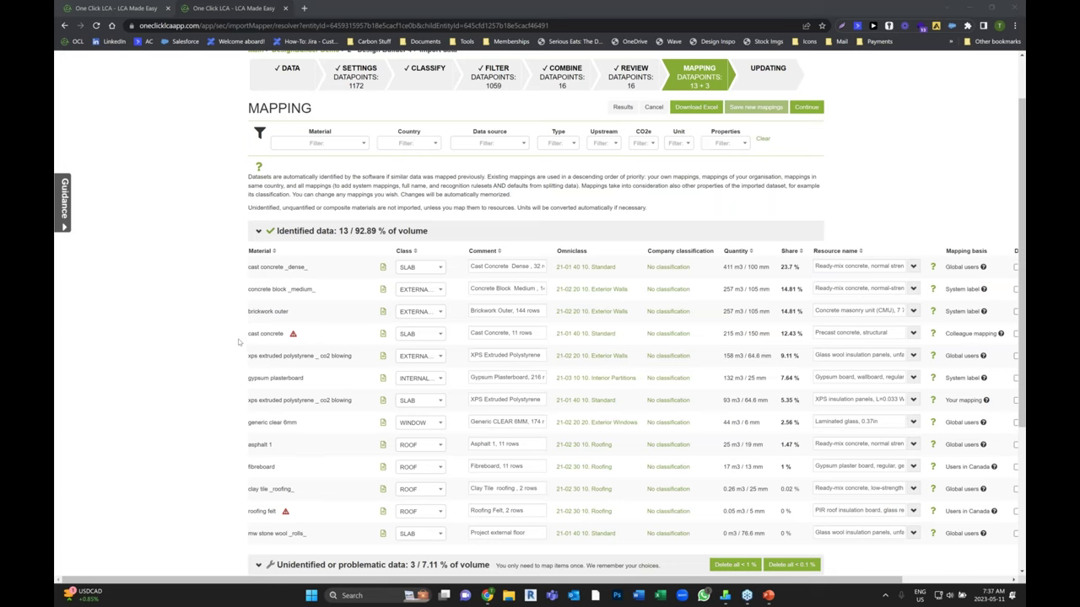
scroll(238, 342, "down", 2)
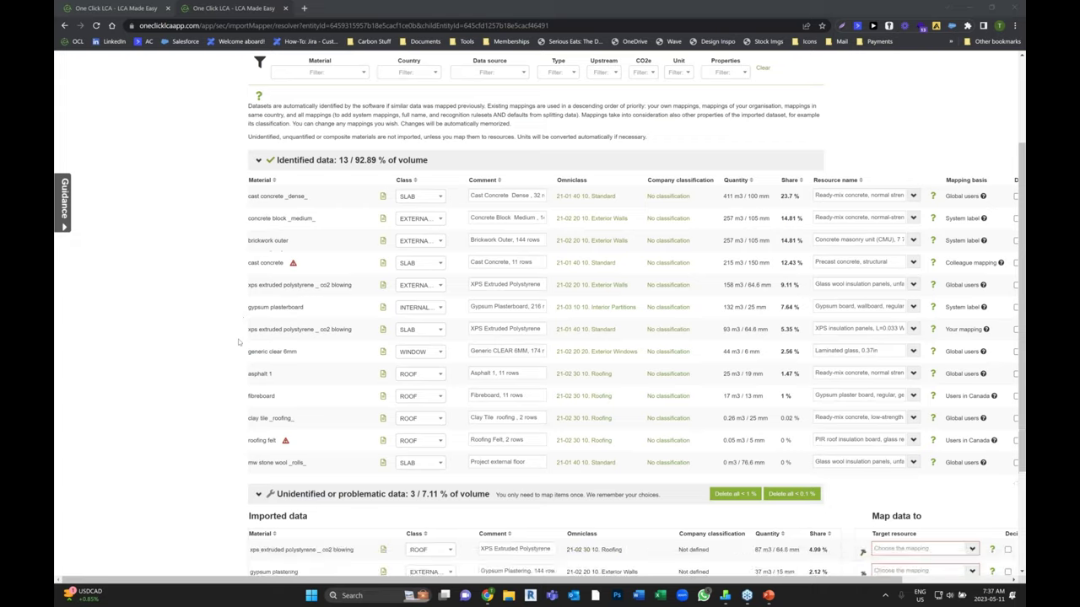
scroll(238, 342, "down", 4)
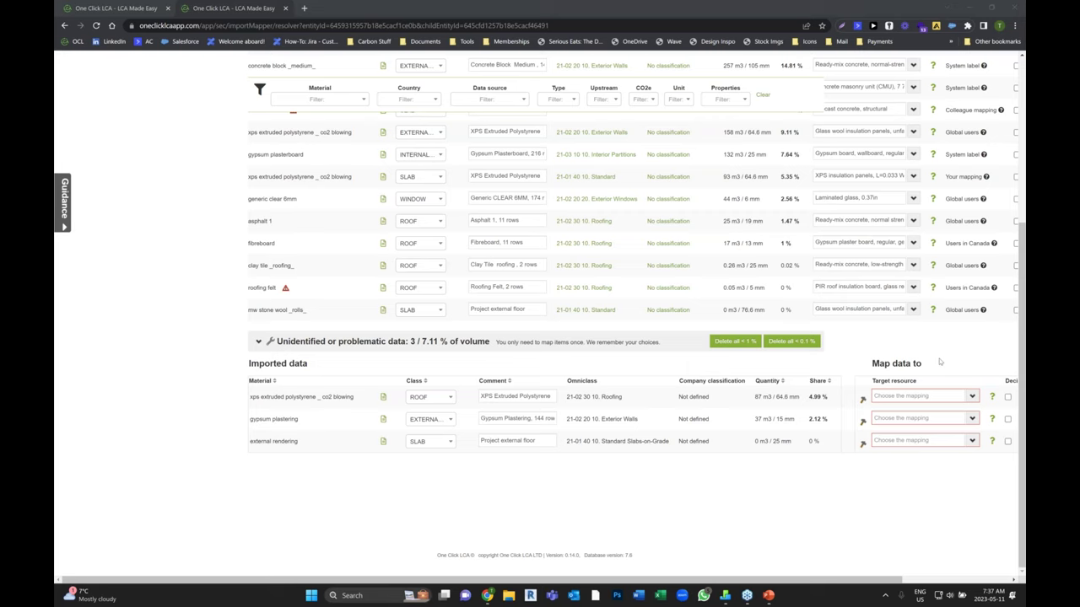
scroll(940, 361, "up", 5)
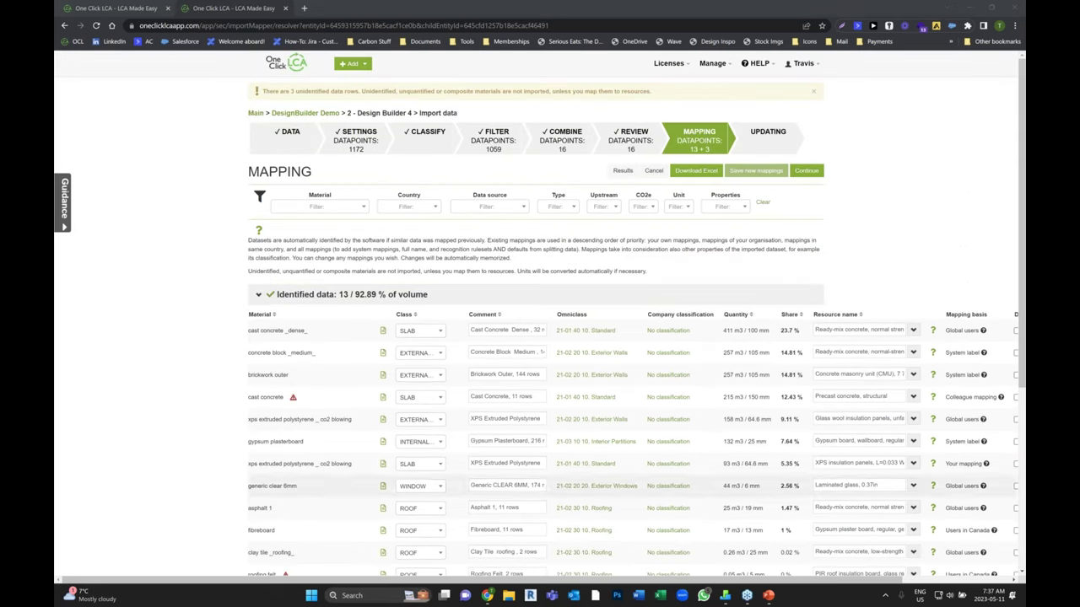
left_click(799, 172)
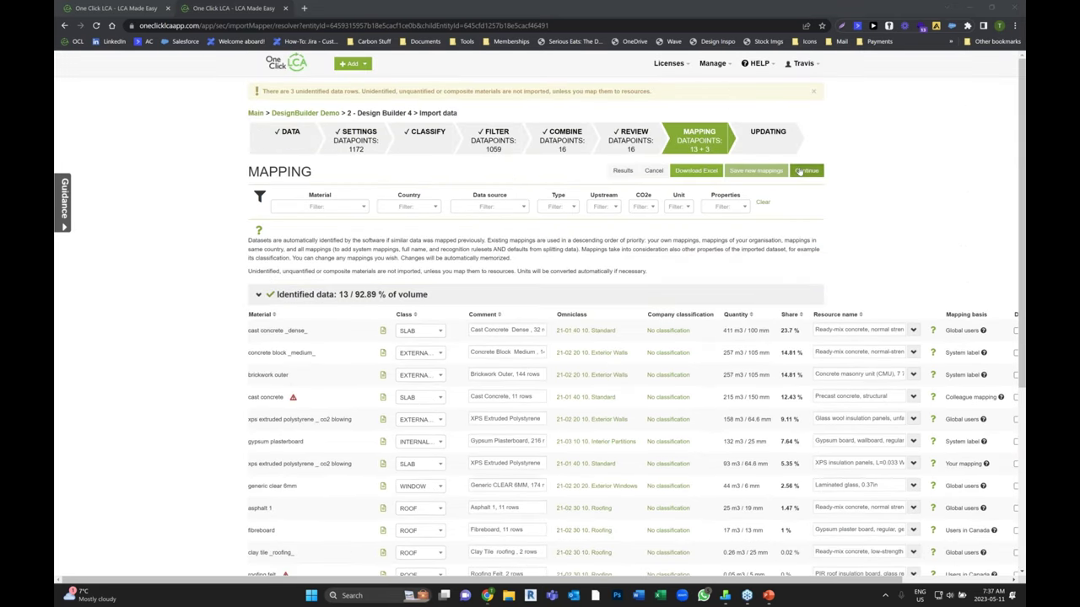
left_click(799, 171)
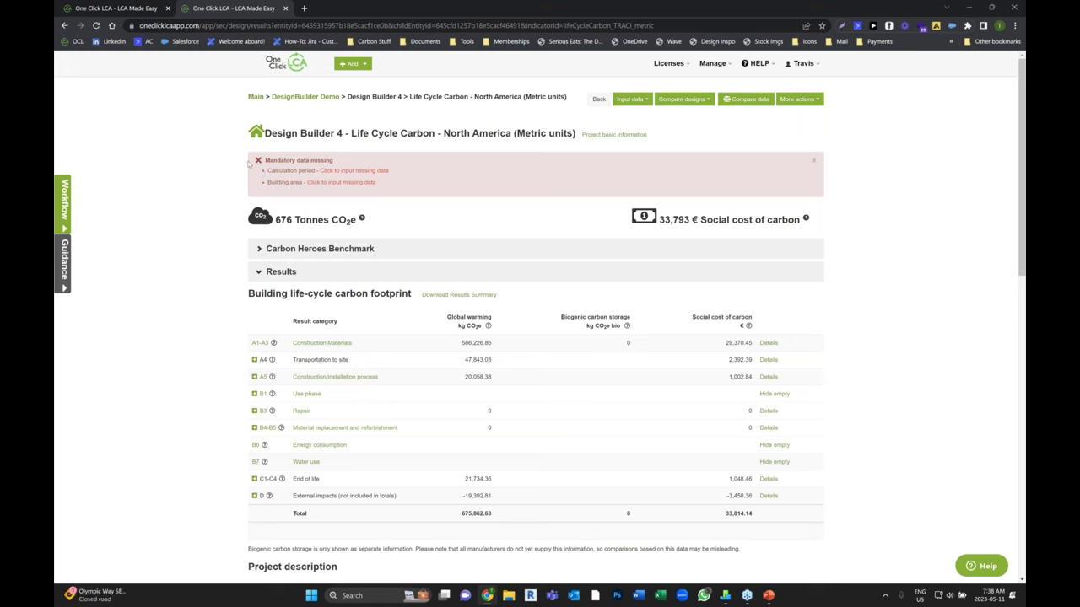
Fill in the missing mandatory data with a 50-year calculation period and a gross internal floor area of 5250 m², and save.
left_click(354, 171)
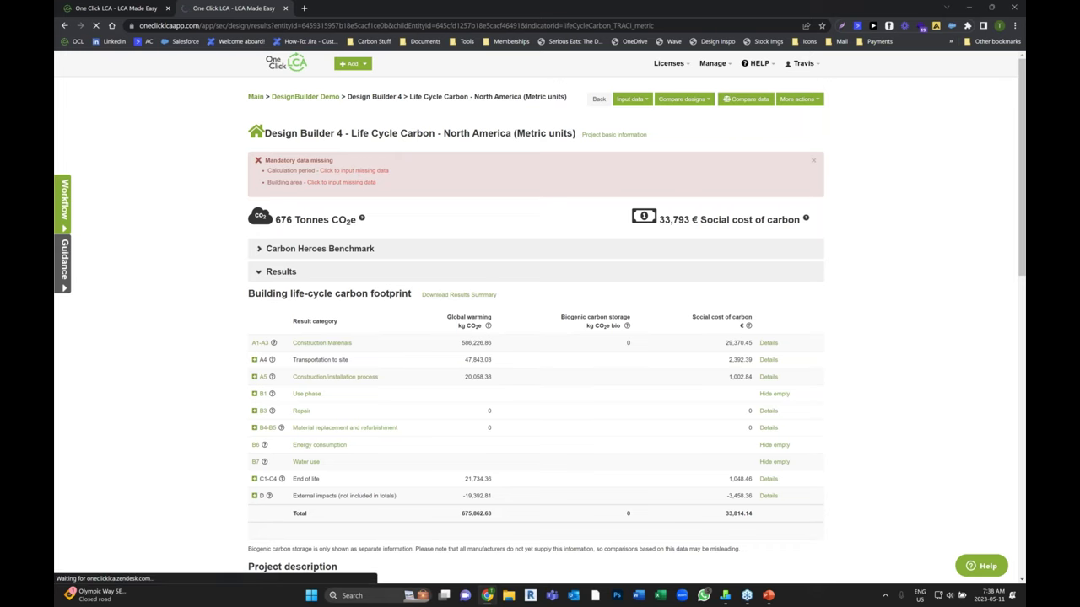
type("50")
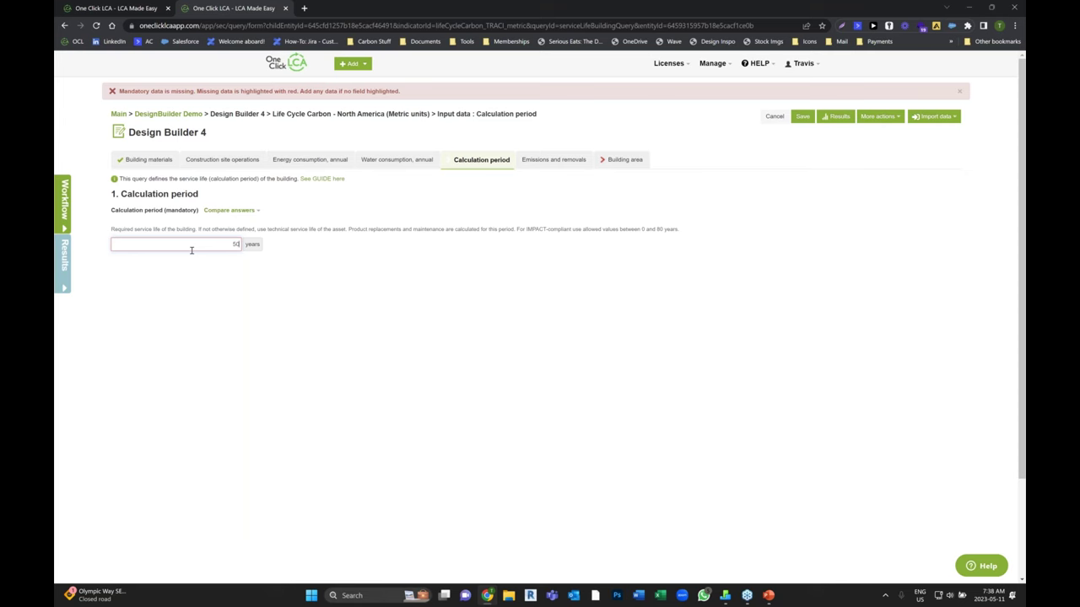
left_click(623, 160)
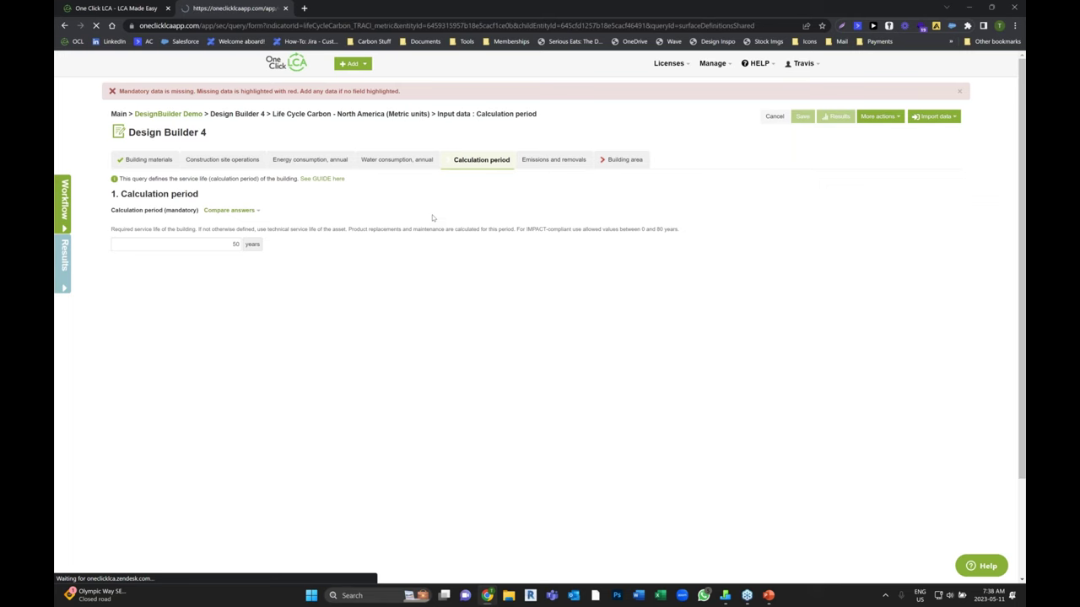
left_click(458, 255)
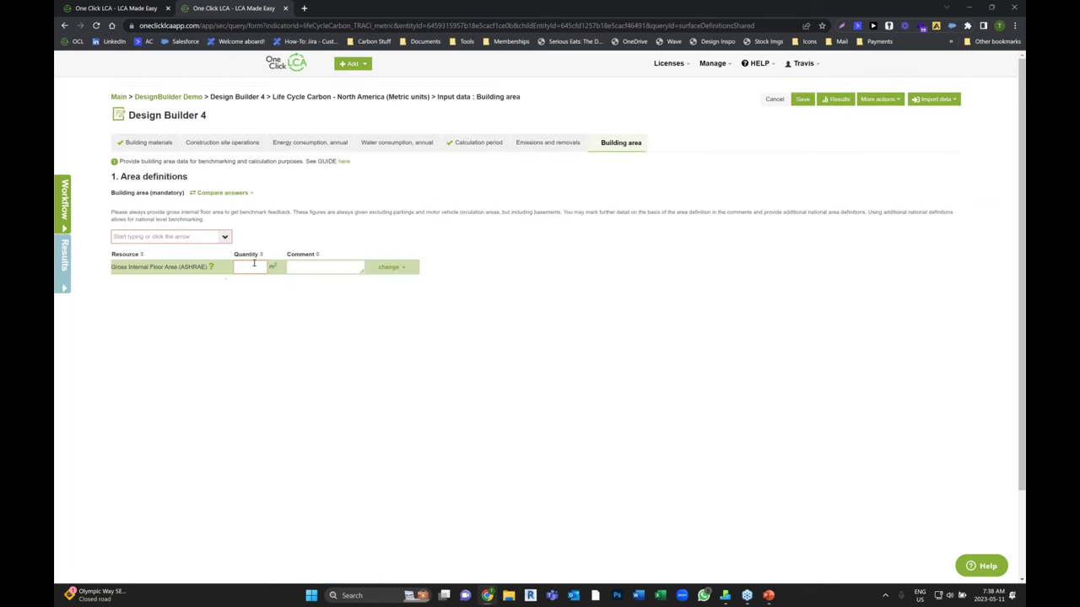
left_click(258, 269)
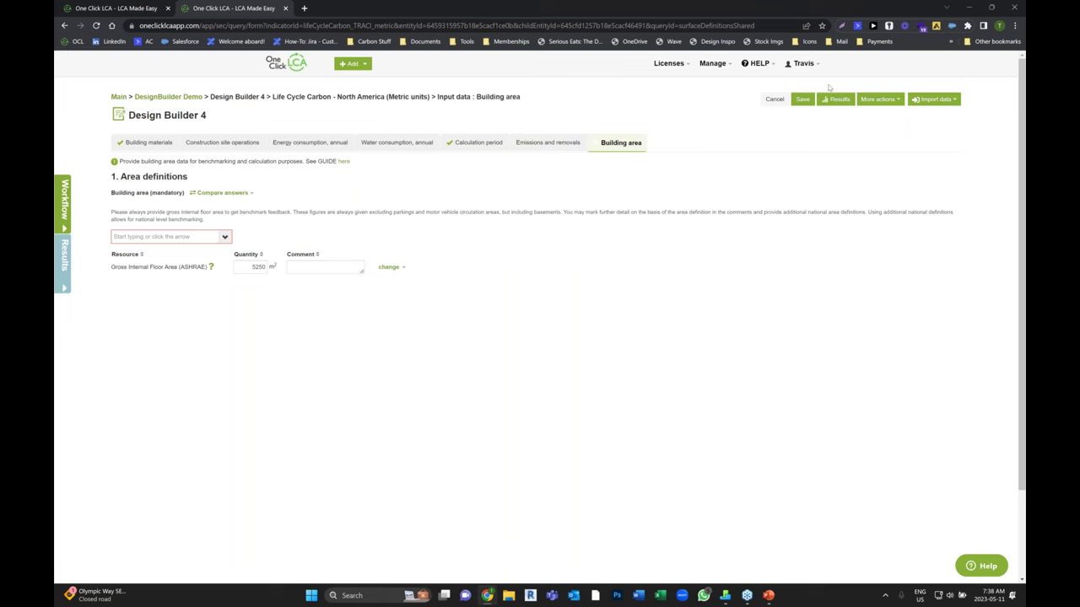
left_click(801, 100)
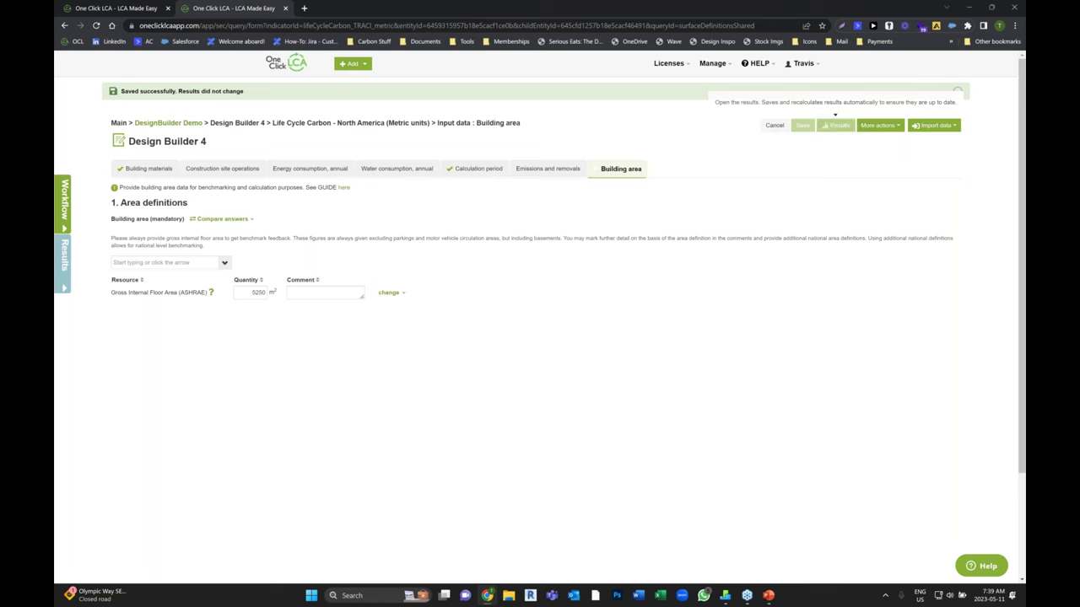
Open the life-cycle carbon results and examine the carbon intensity, social cost of carbon and Carbon Heroes Benchmark.
left_click(835, 123)
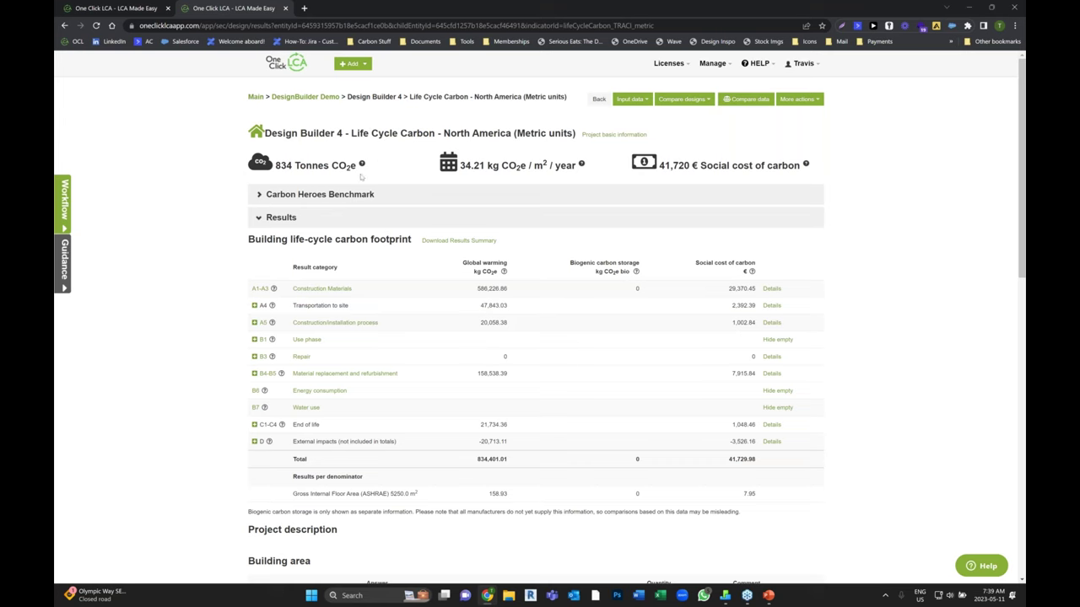
left_click_drag(463, 166, 576, 164)
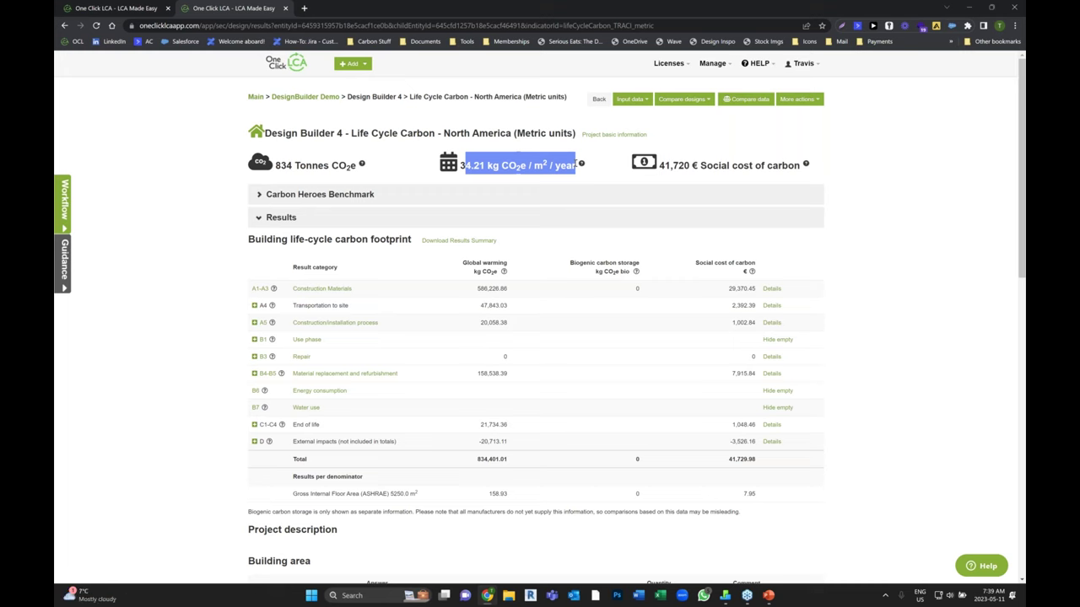
left_click(581, 165)
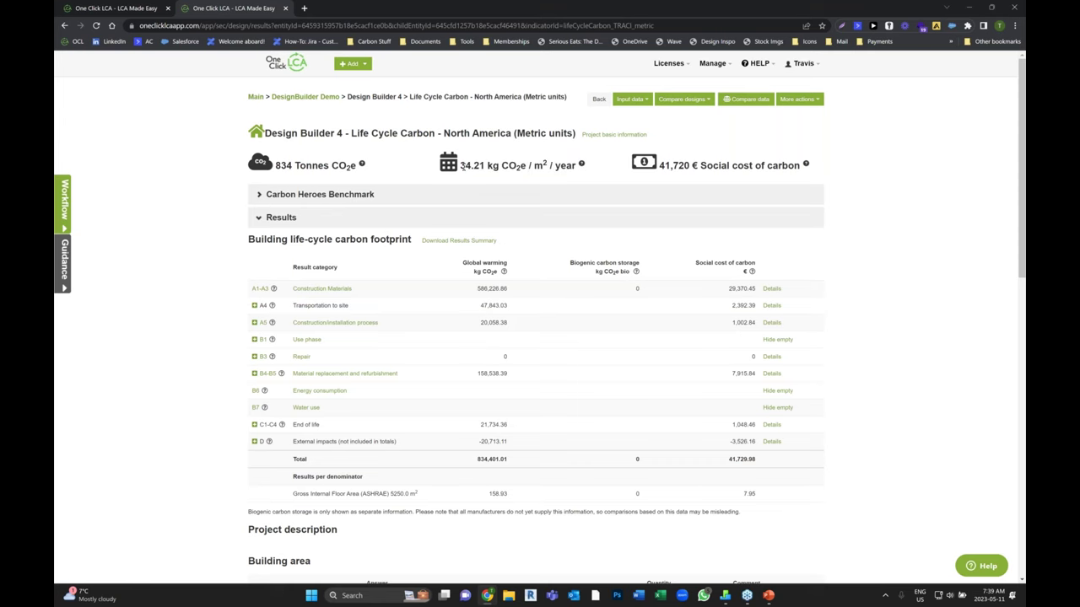
left_click_drag(657, 164, 800, 161)
left_click(904, 175)
left_click(260, 195)
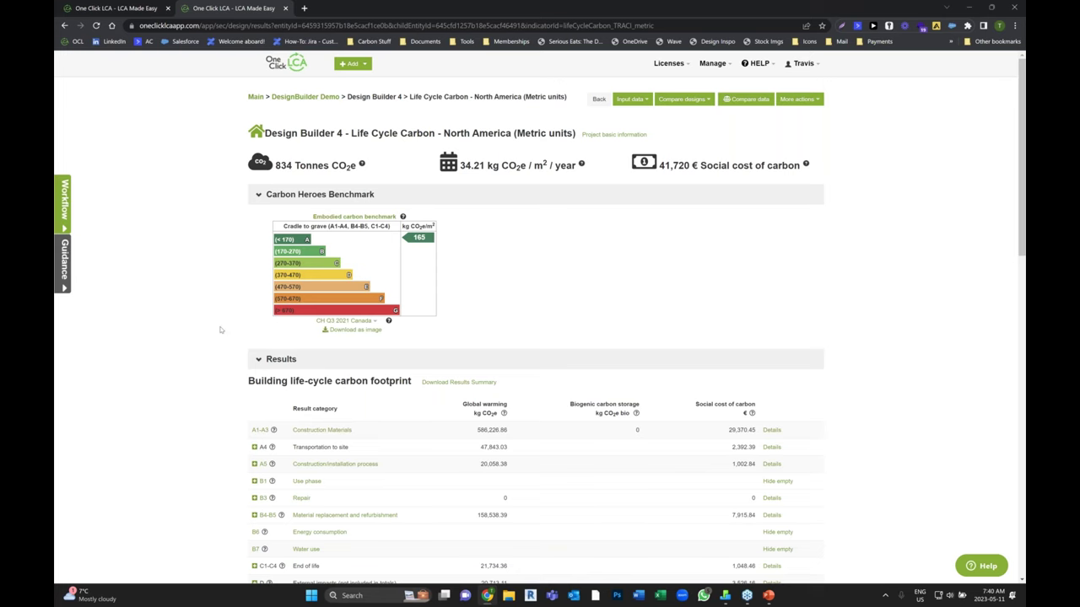
Examine the building life-cycle carbon footprint table, covering global warming and social cost of carbon by life-cycle stage.
scroll(220, 330, "down", 2)
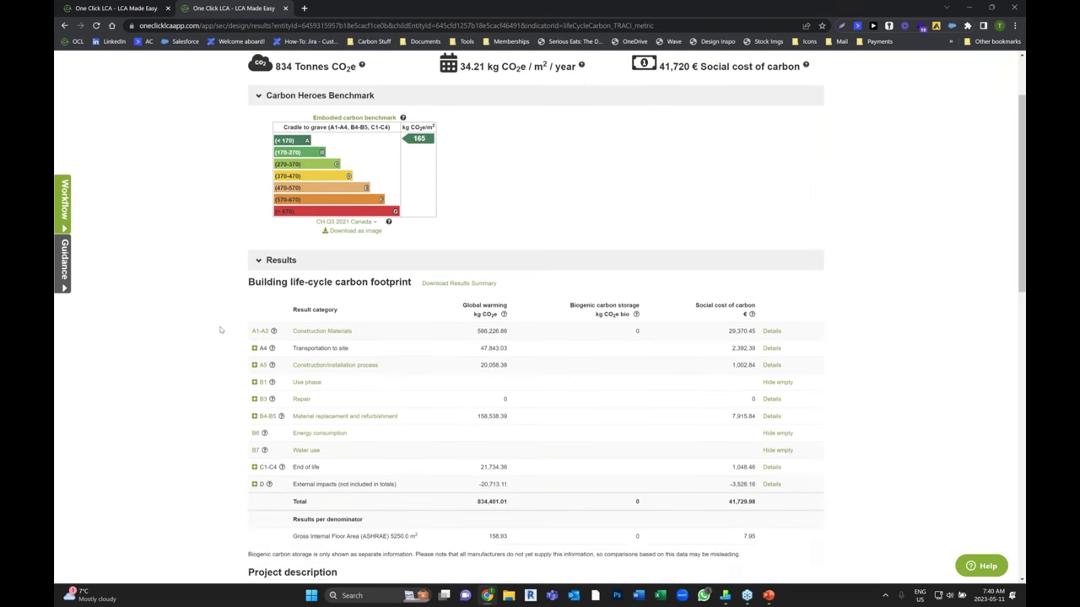
scroll(221, 329, "down", 1)
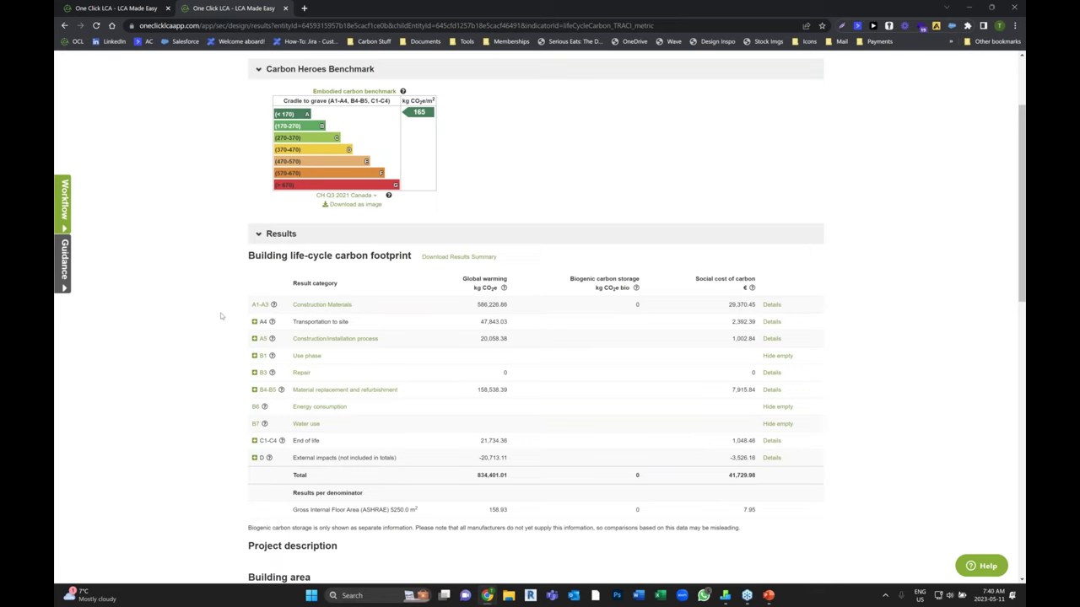
scroll(220, 316, "down", 1)
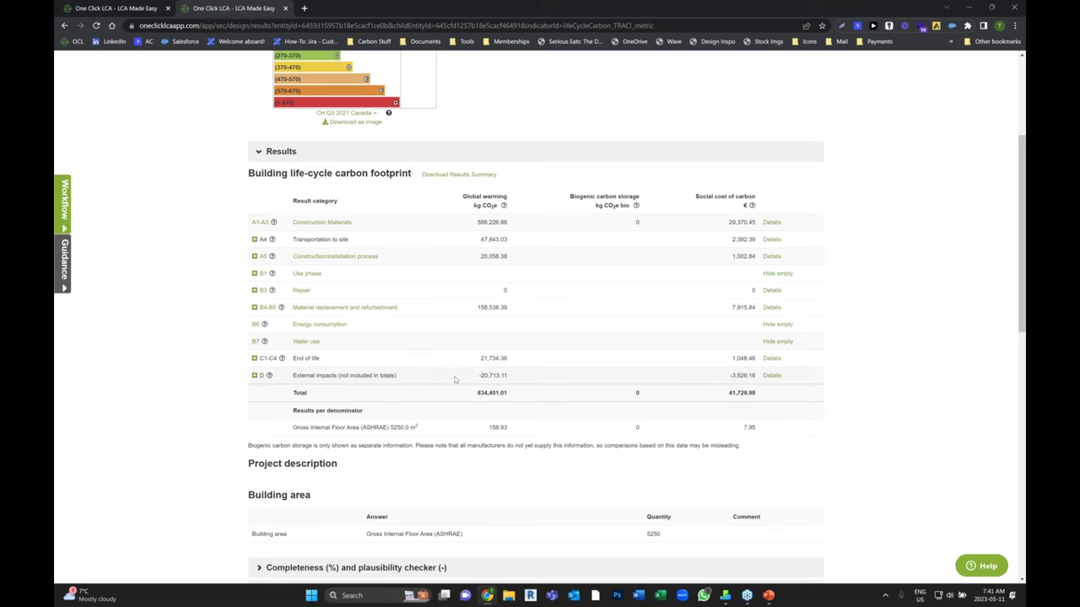
scroll(215, 331, "down", 3)
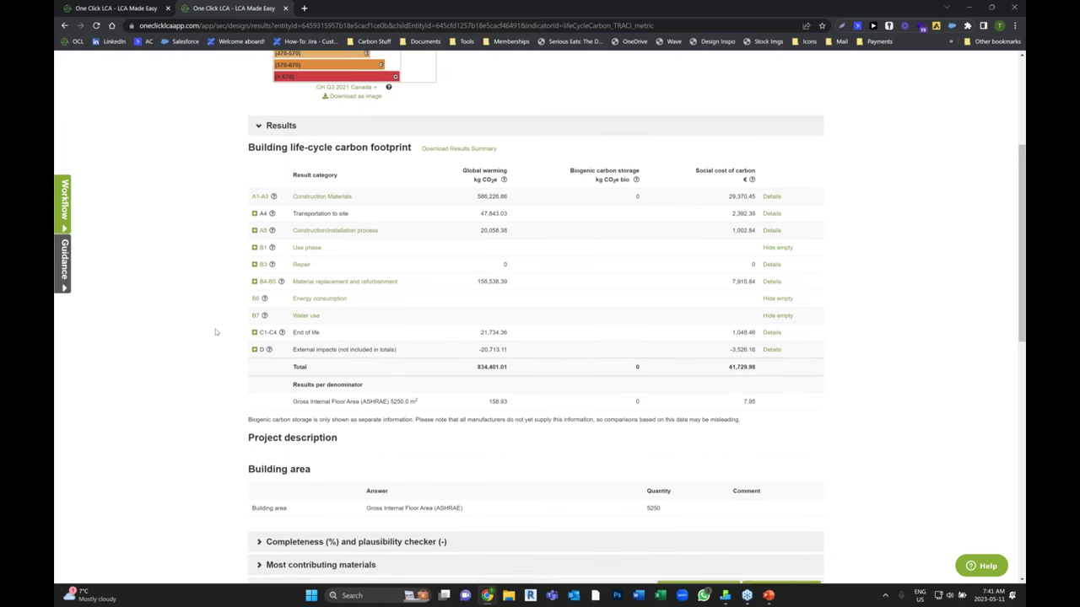
Expand the completeness and plausibility checker and examine the missing elements, the individual checks and the validation switch for foundation mass.
scroll(215, 331, "down", 3)
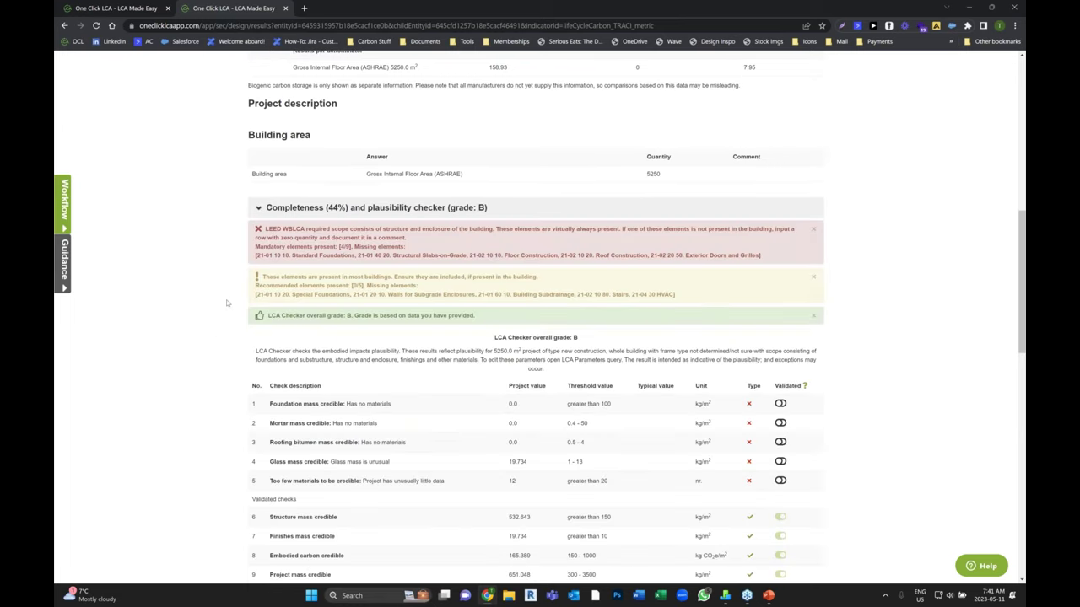
scroll(226, 304, "down", 3)
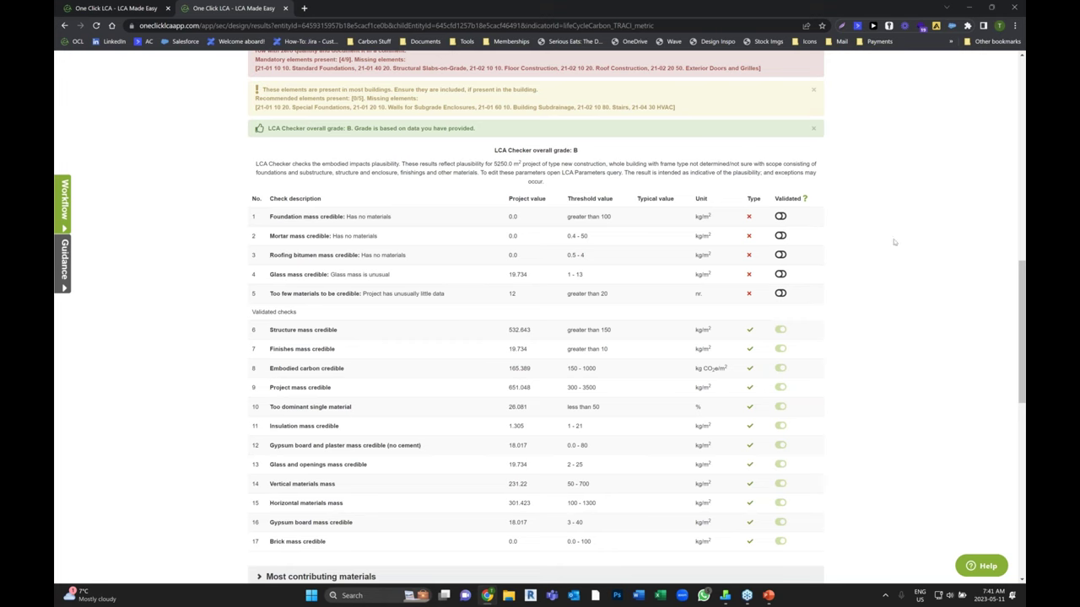
left_click(782, 219)
left_click(782, 217)
scroll(868, 241, "down", 3)
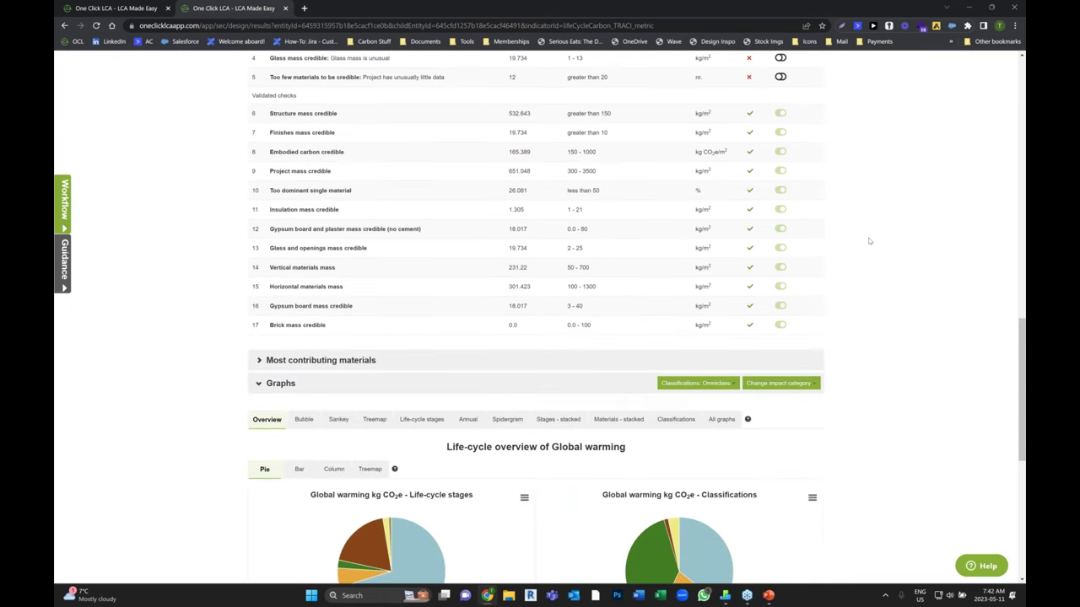
Expand the most contributing materials for global warming and view the data card of Laminated glass, 0.37in.
scroll(869, 241, "down", 3)
left_click(260, 126)
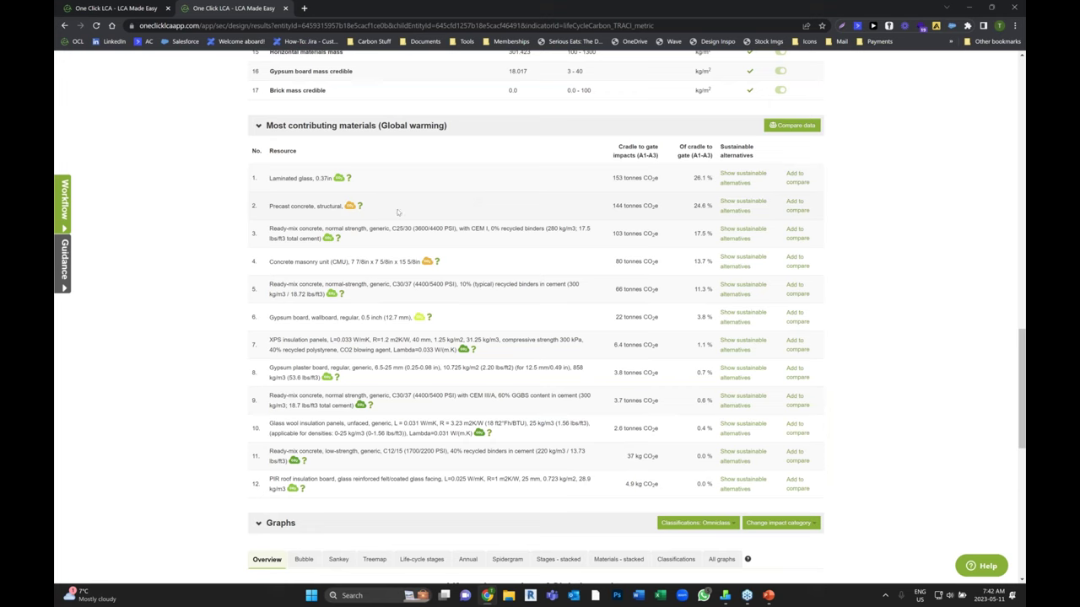
left_click(348, 180)
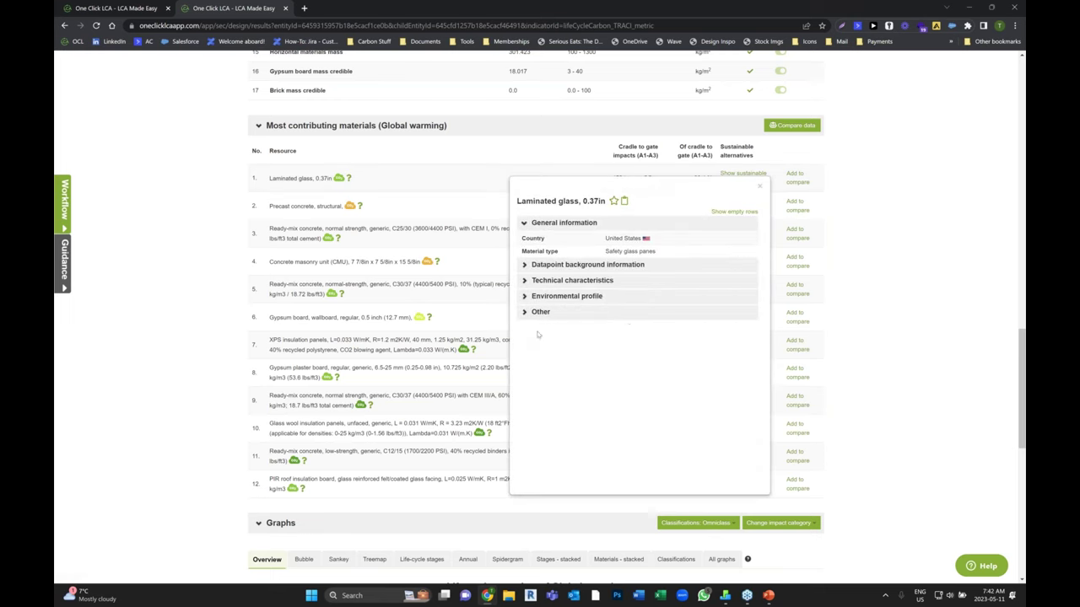
left_click(757, 184)
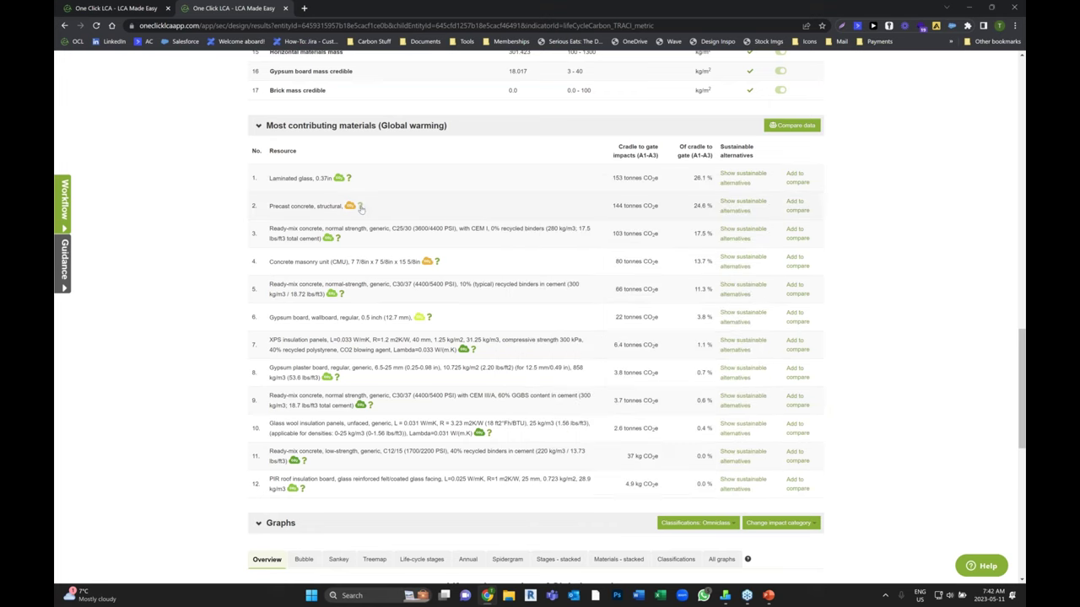
Open the data card of the structural precast concrete and examine its datapoint background information, technical characteristics and environmental profile.
left_click(359, 207)
mouse_move(533, 217)
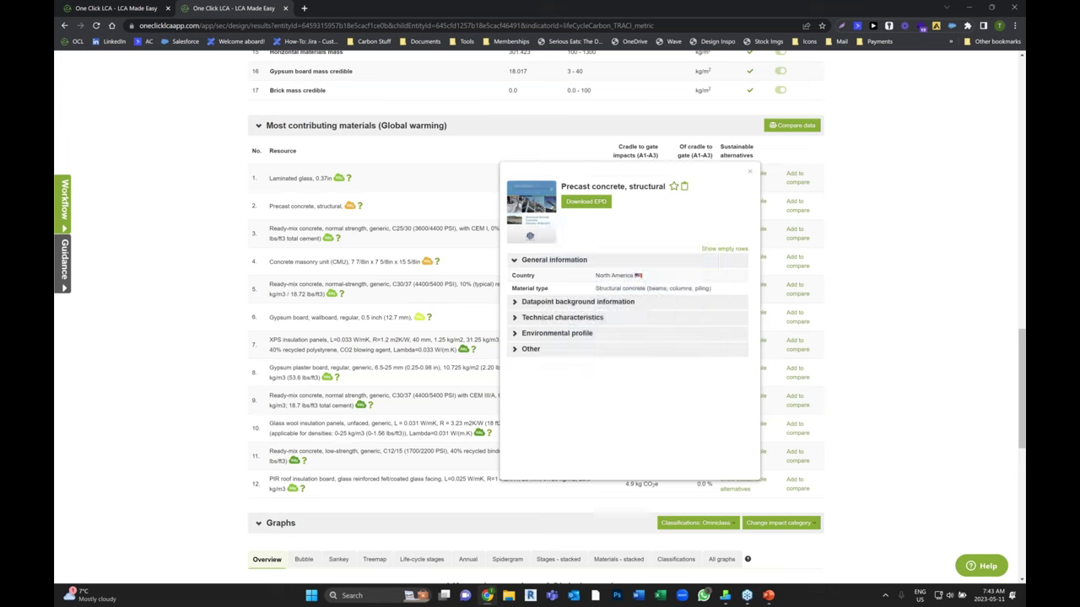
left_click(514, 302)
scroll(532, 429, "down", 1)
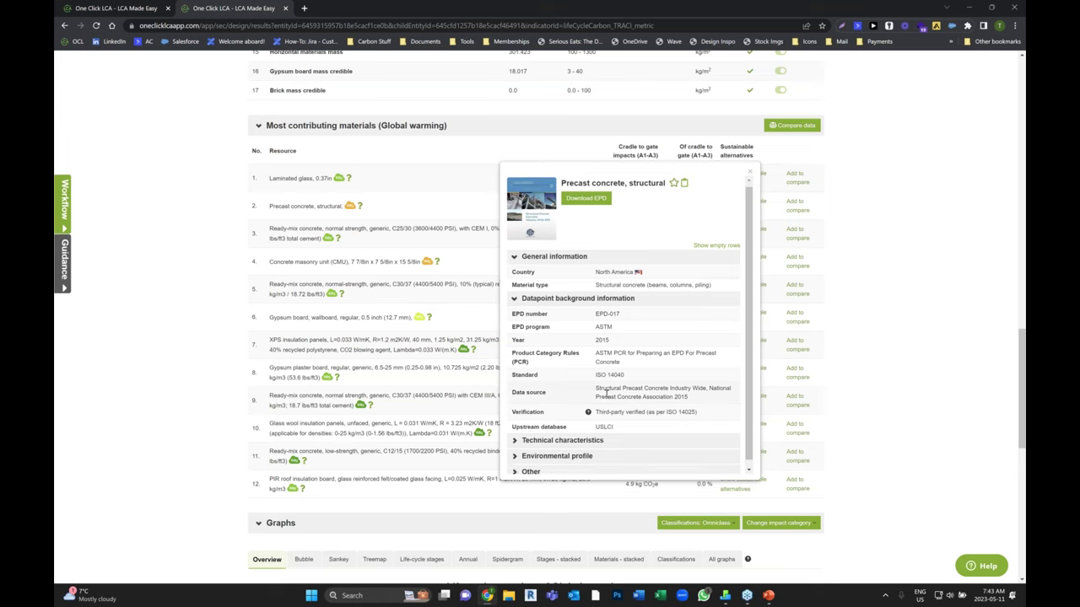
left_click(511, 434)
mouse_move(588, 405)
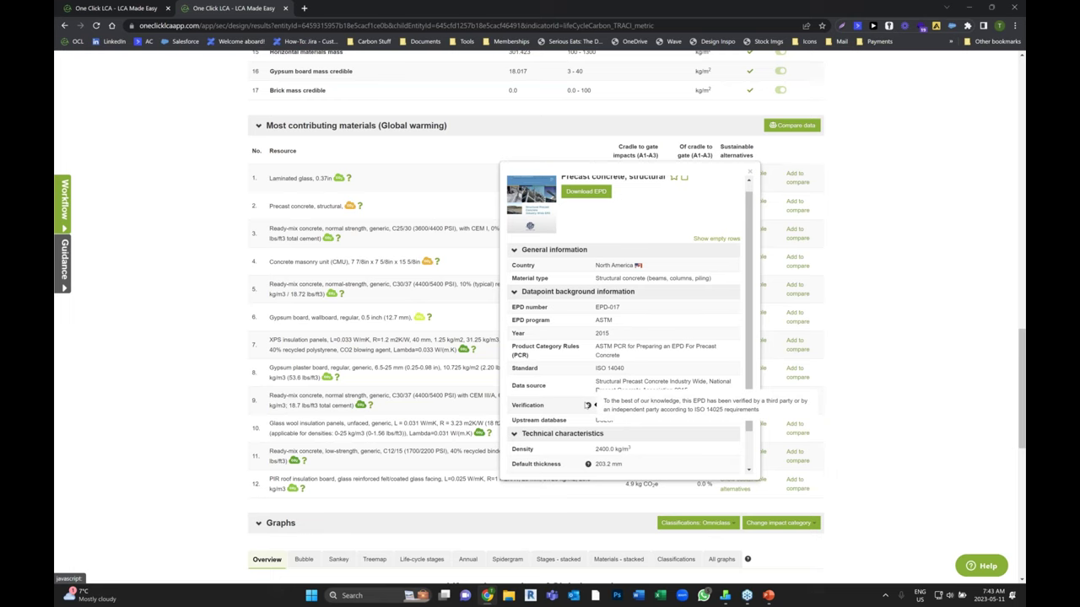
scroll(548, 430, "down", 2)
left_click(512, 452)
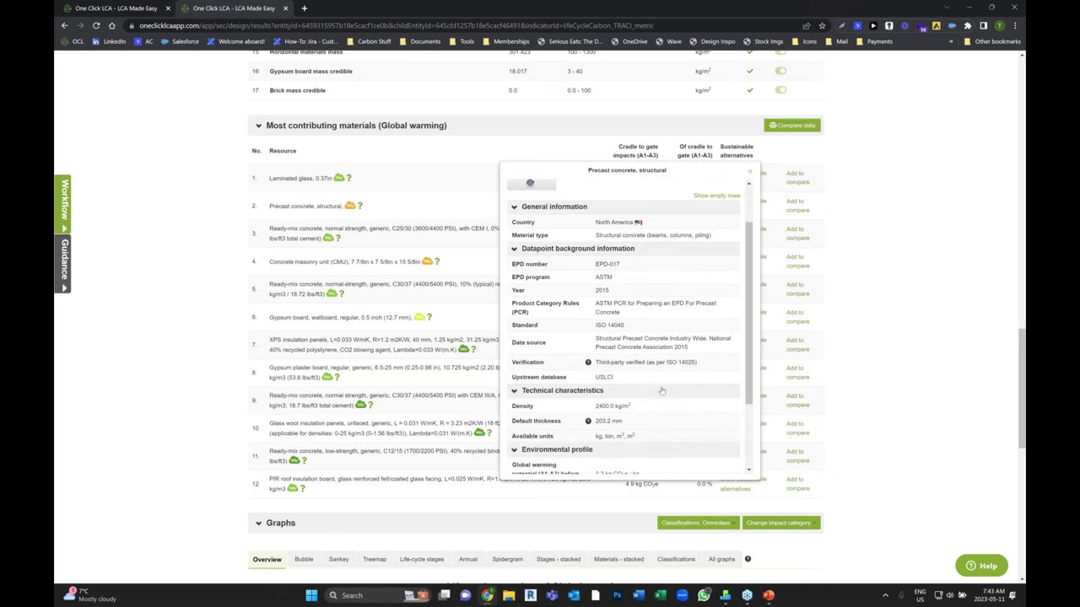
scroll(512, 453, "down", 3)
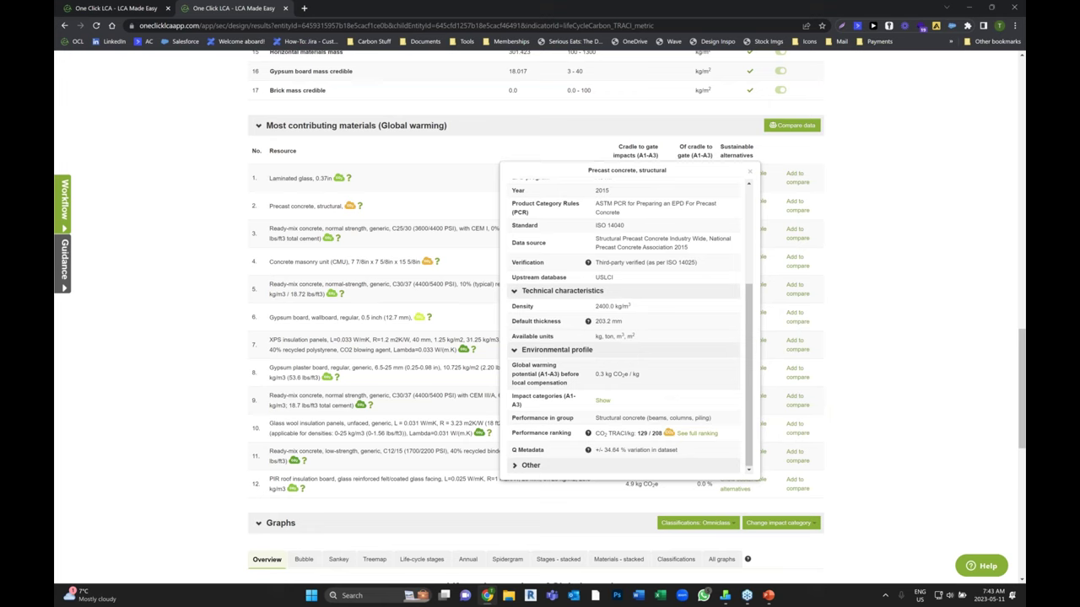